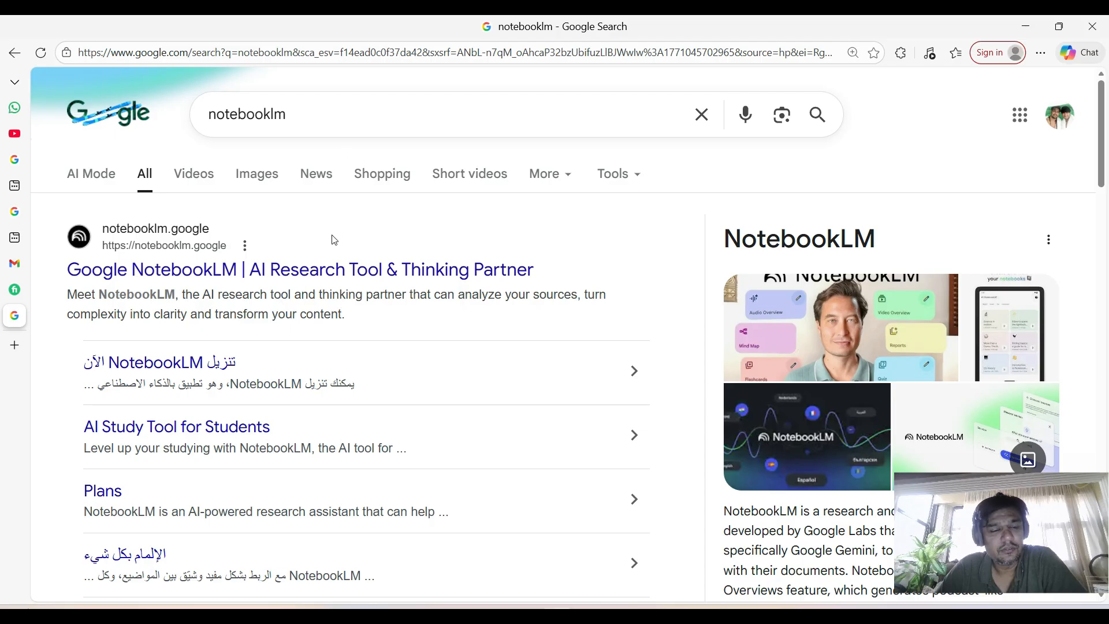
click(304, 113)
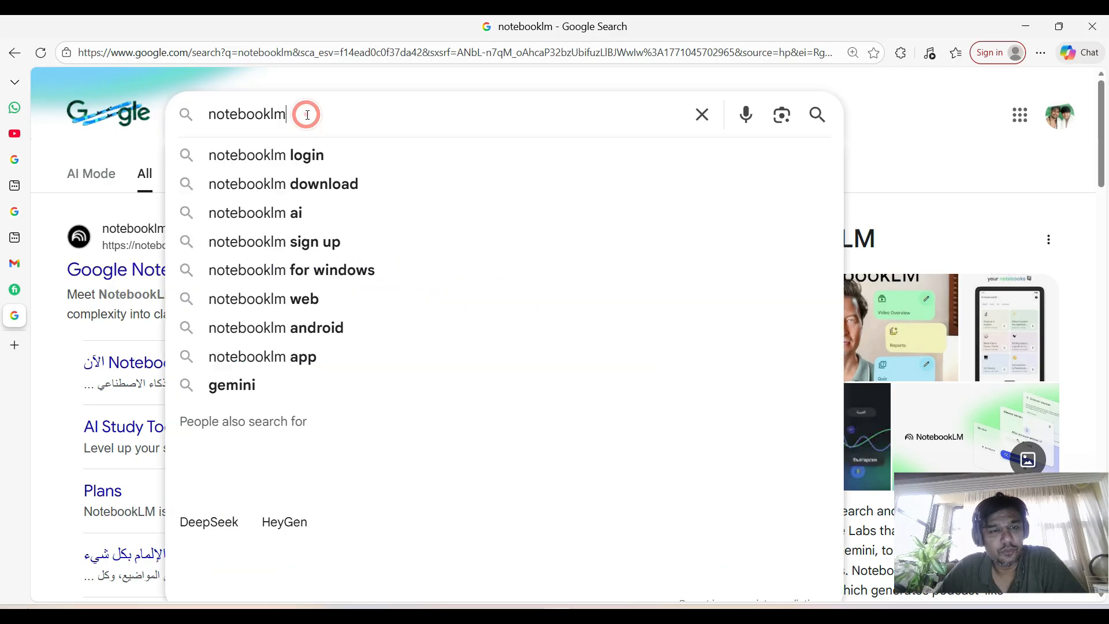
click(51, 214)
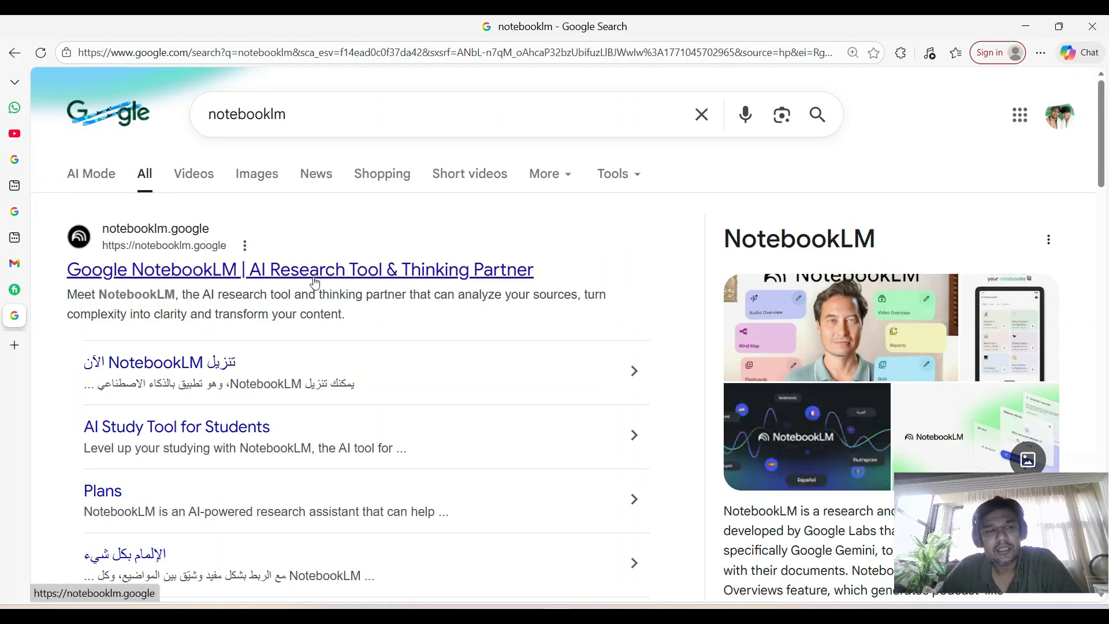
- Switch to the Gmail inbox and open NotebookLM from the Google apps list
click(15, 264)
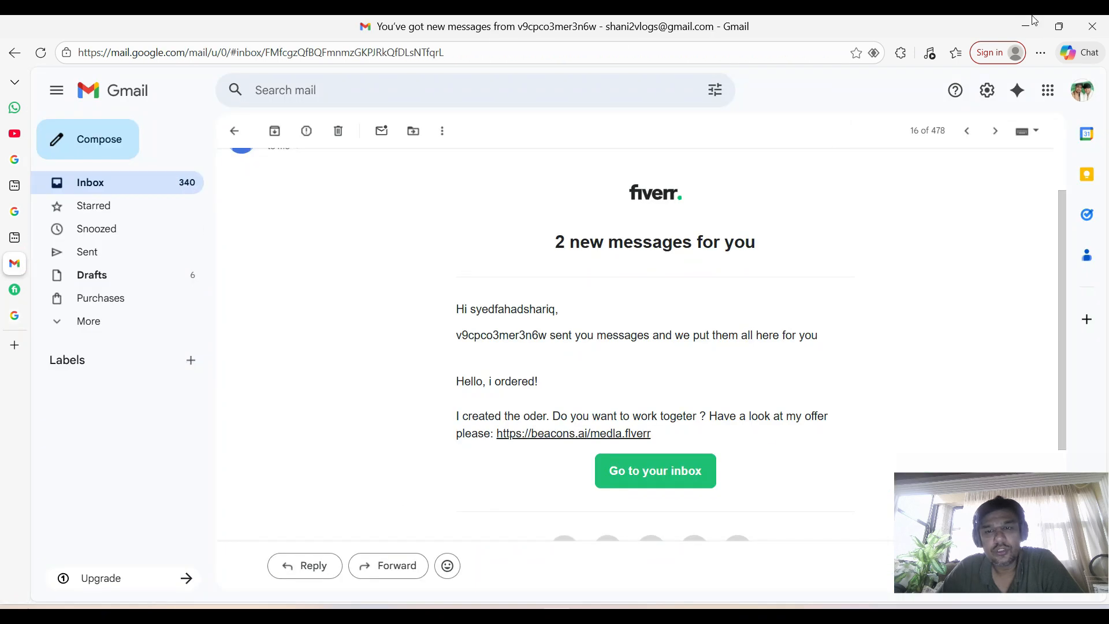
click(1047, 98)
scroll(1021, 143, down, 6)
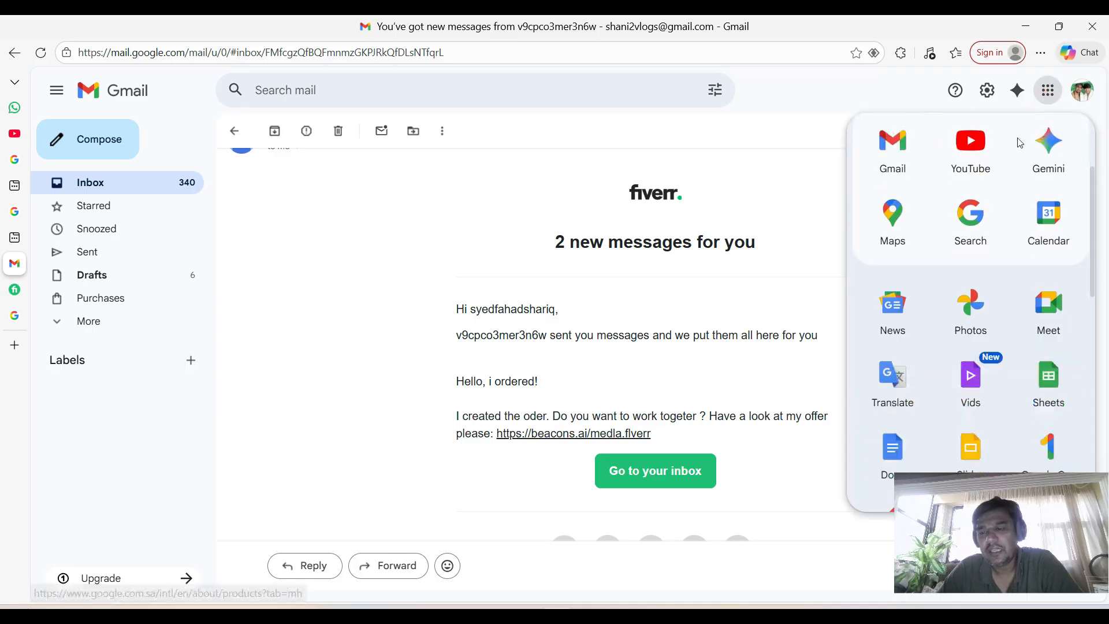
scroll(1020, 142, down, 6)
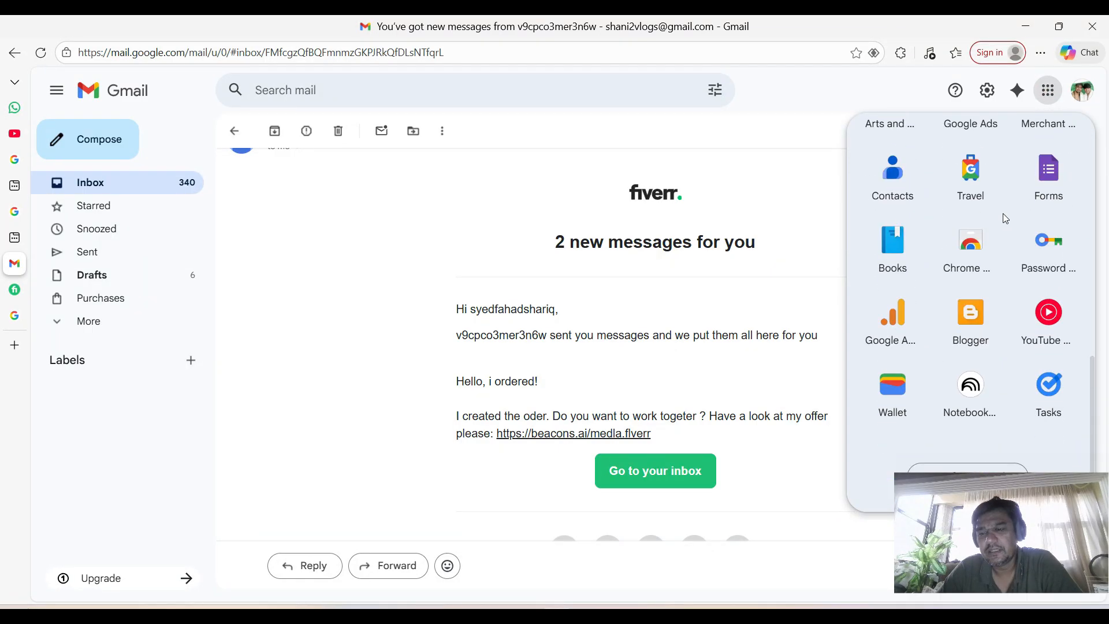
click(988, 414)
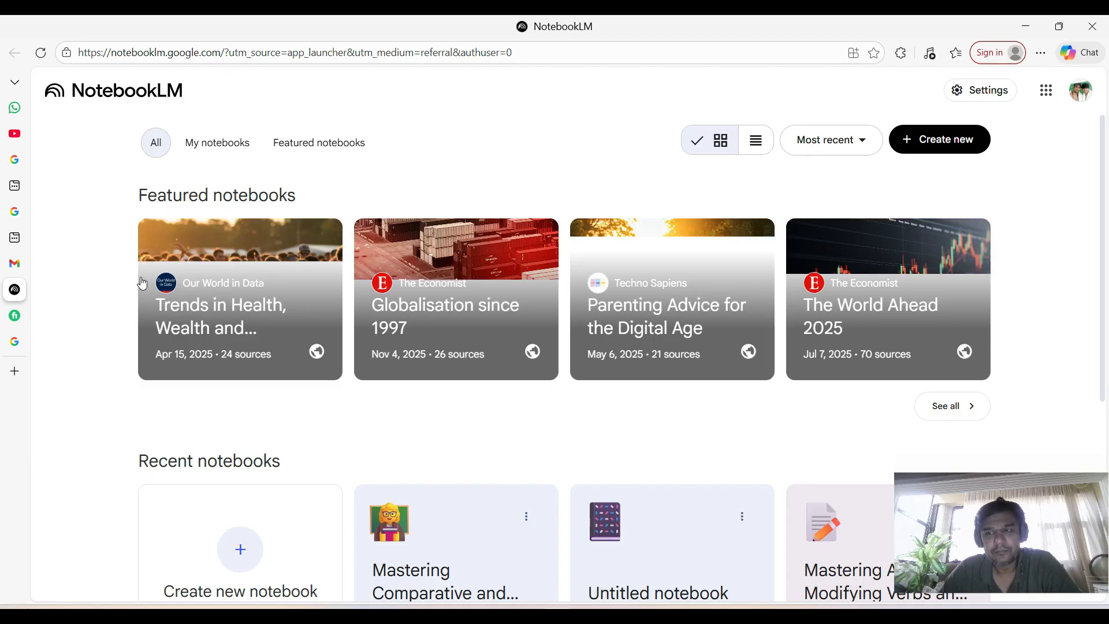
- Look over the featured and recent notebooks on the home page and create a new notebook
scroll(822, 251, down, 5)
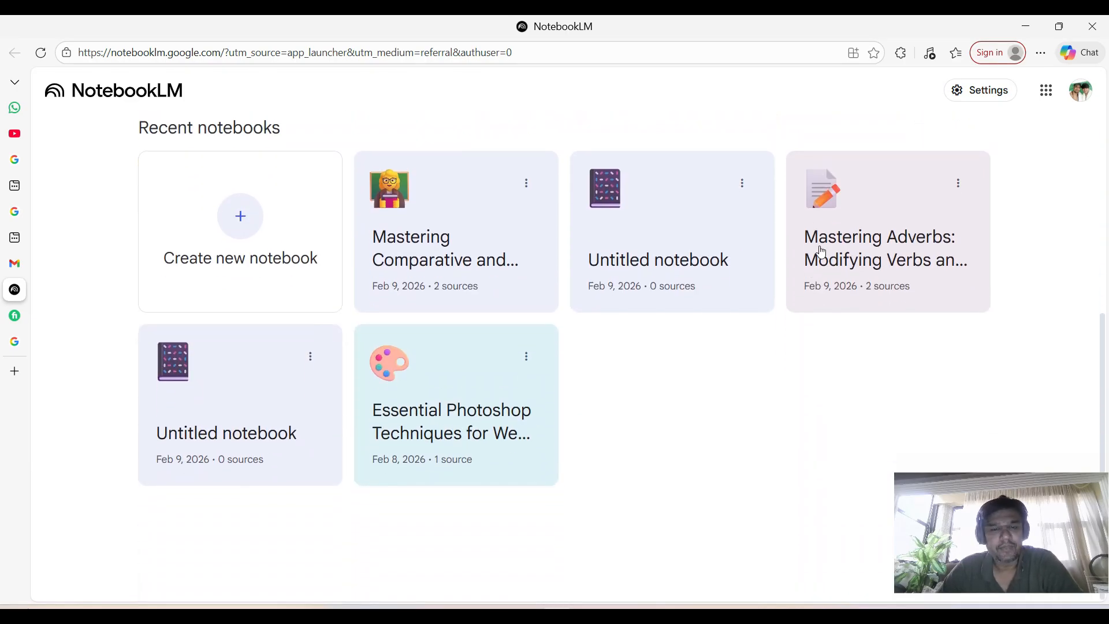
scroll(821, 251, up, 5)
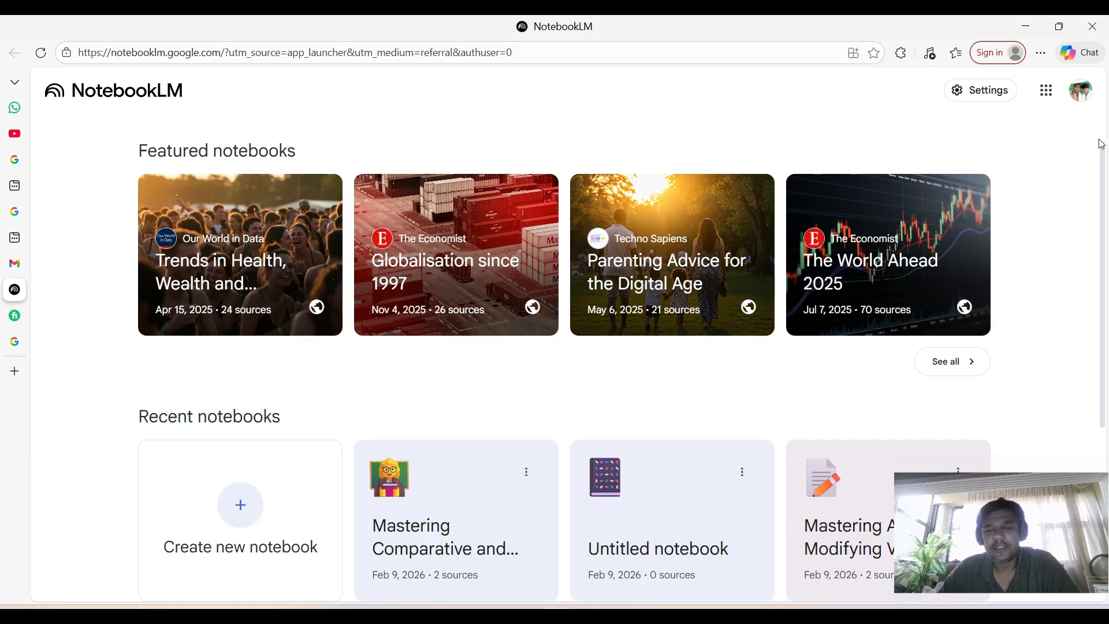
scroll(1082, 157, up, 1)
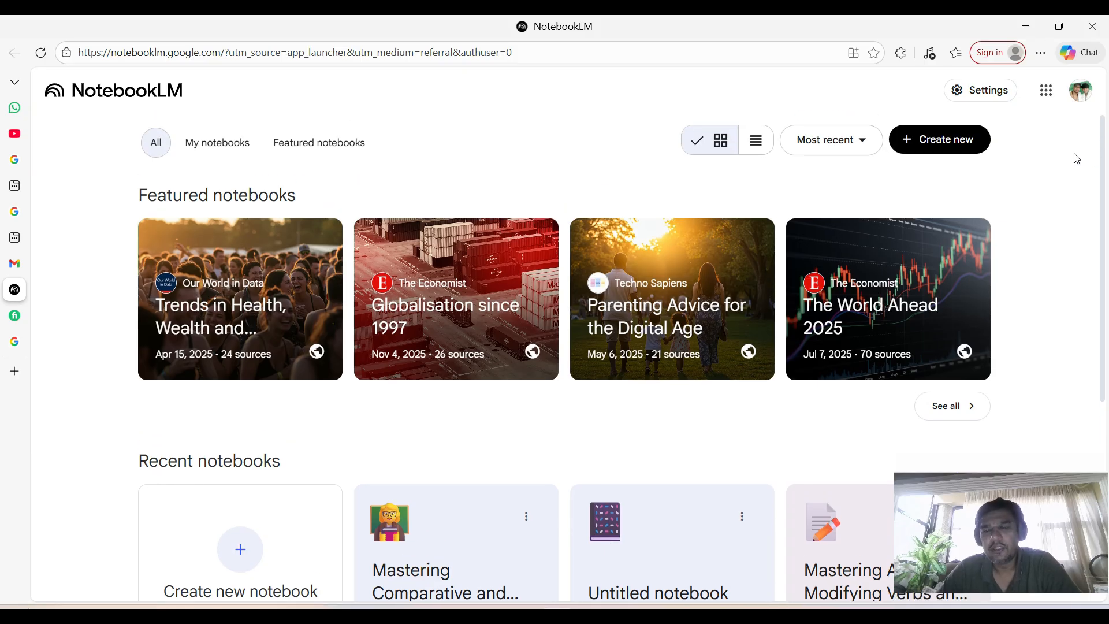
click(954, 146)
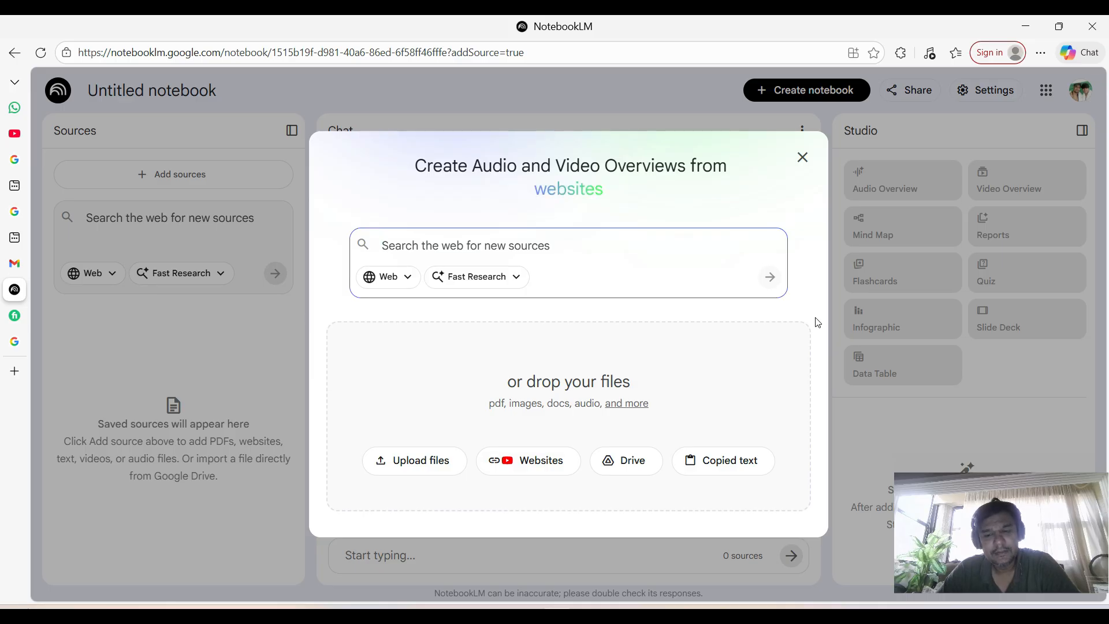
- Inspect the copied-text and file-upload options for adding a source to the new notebook
click(743, 465)
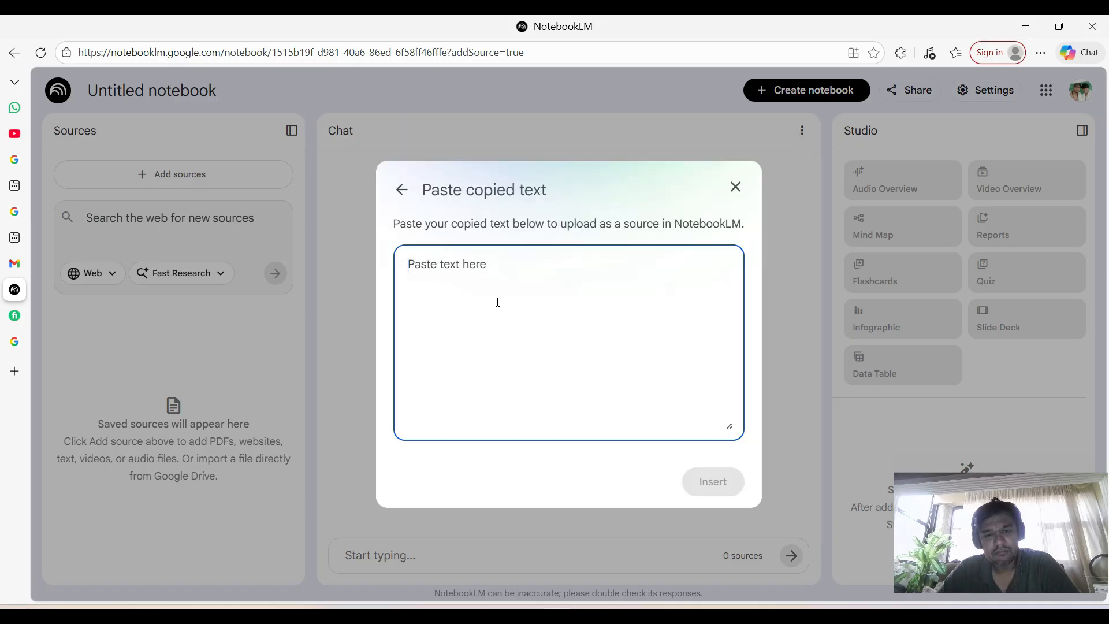
click(398, 190)
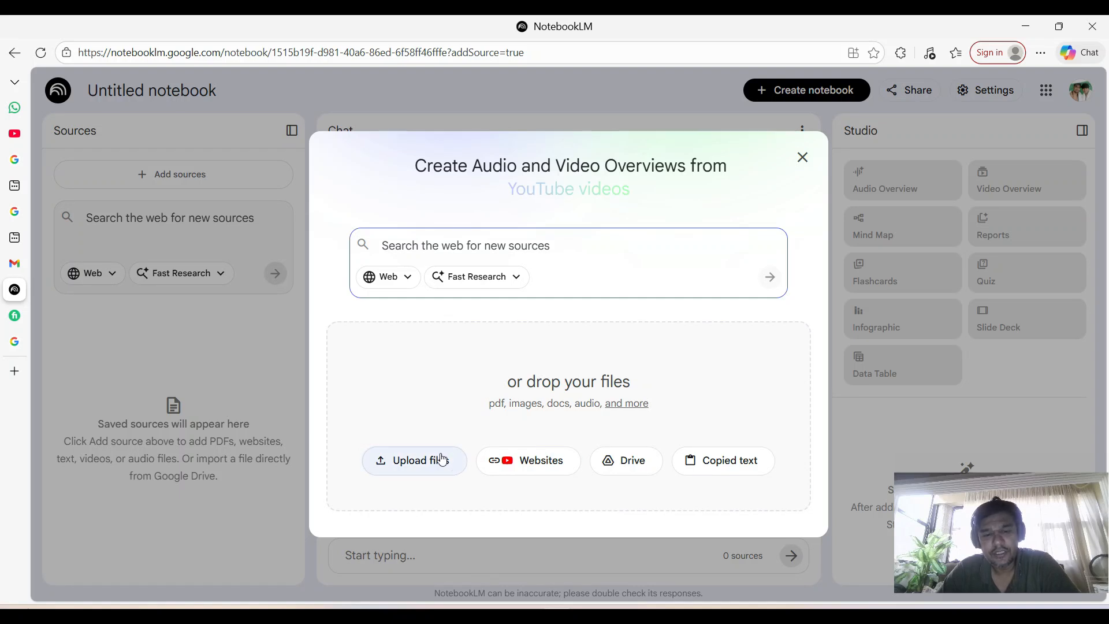
click(408, 464)
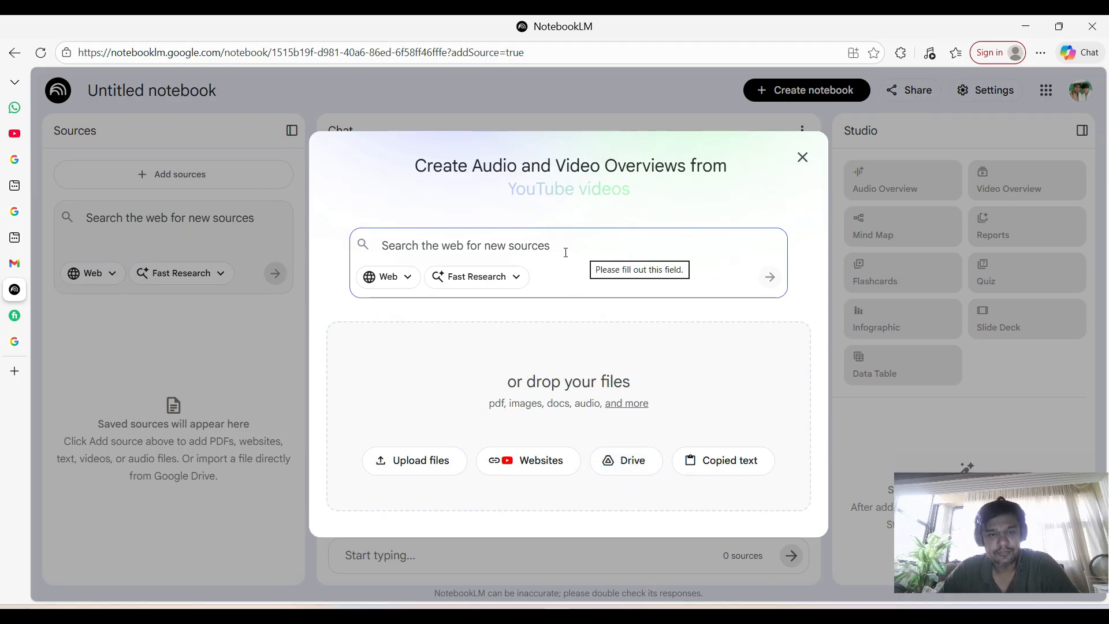
- Choose Web as the place to find sources and enter the query "i want to create mcqs about photoshop"
click(400, 286)
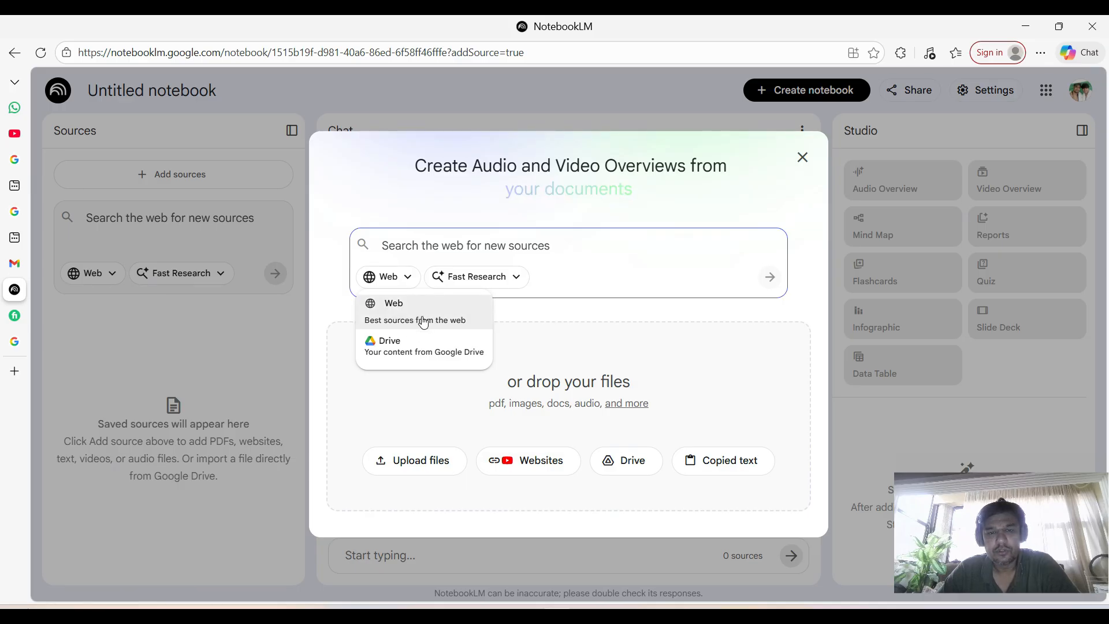
click(425, 318)
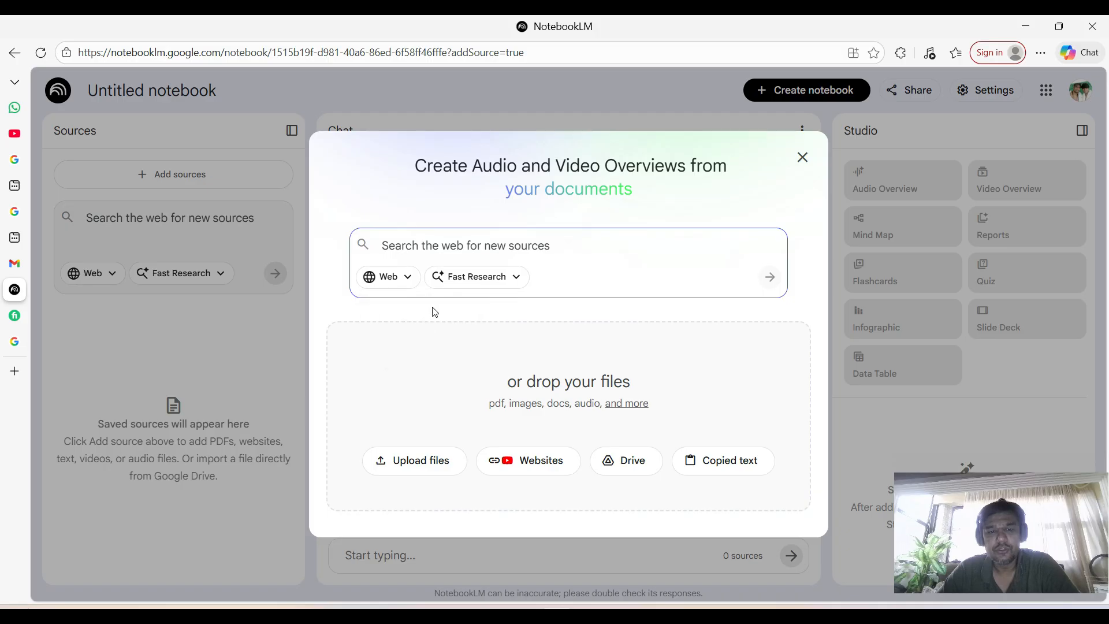
click(492, 248)
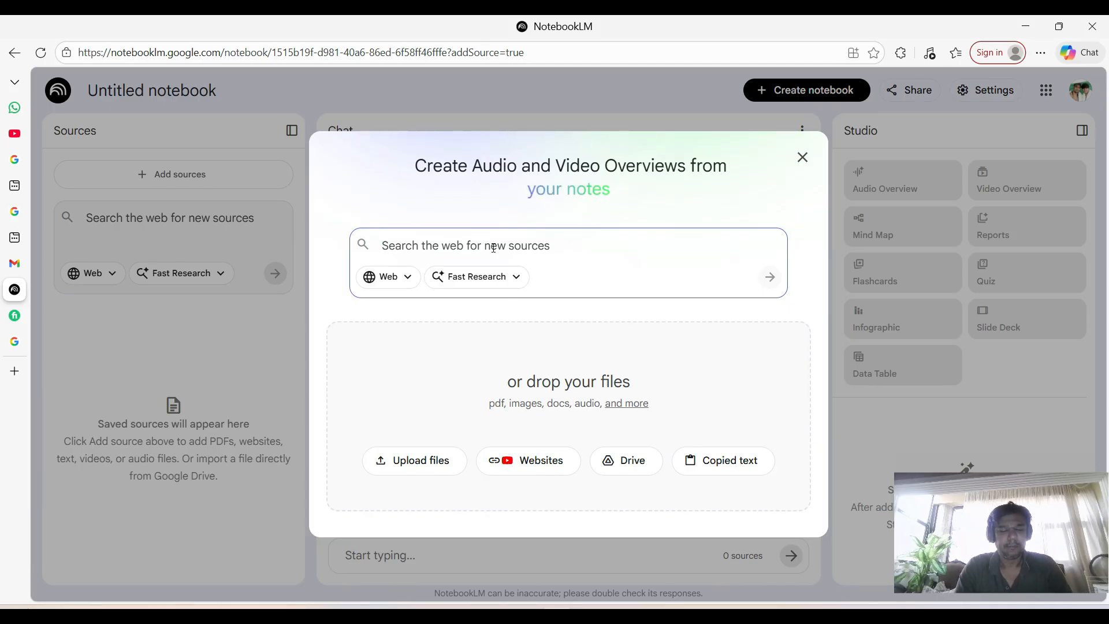
text(i want t)
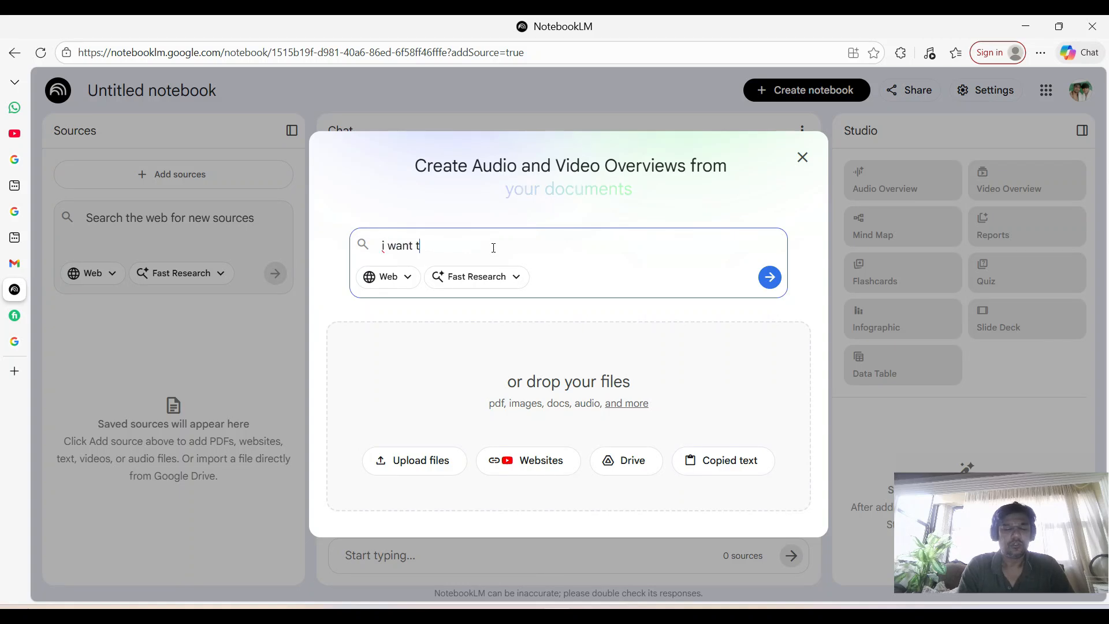
text(o create )
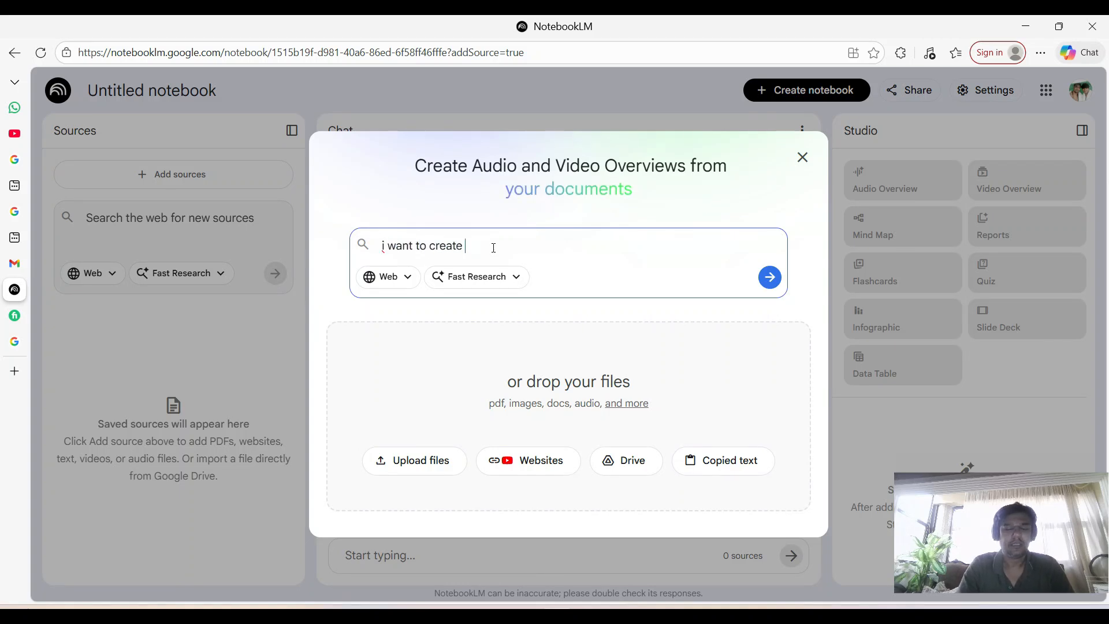
text(mcqs)
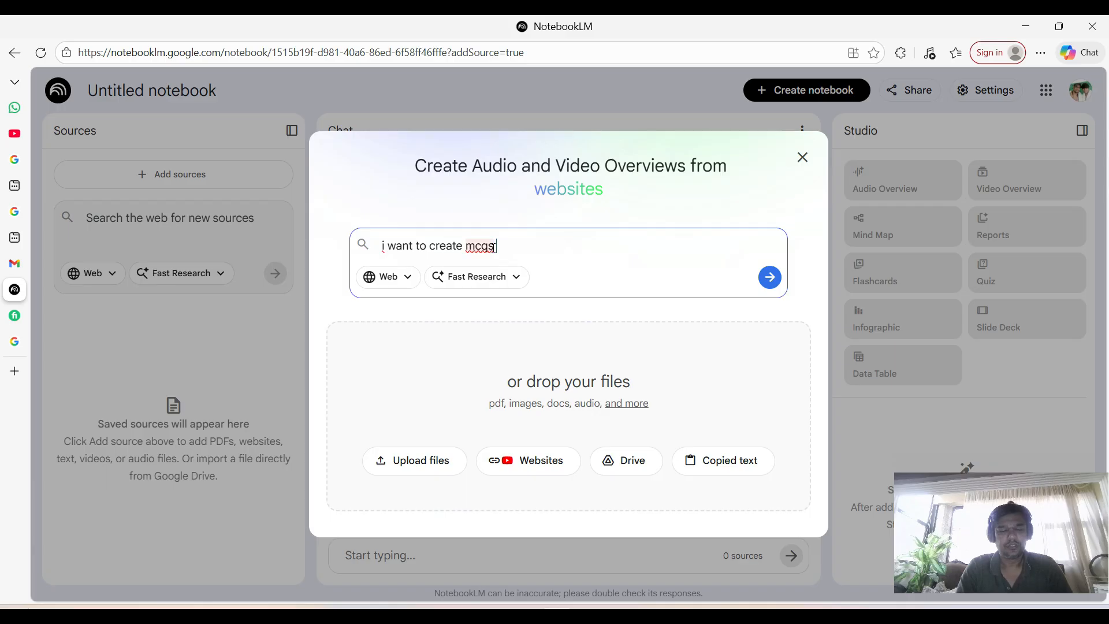
text( about p)
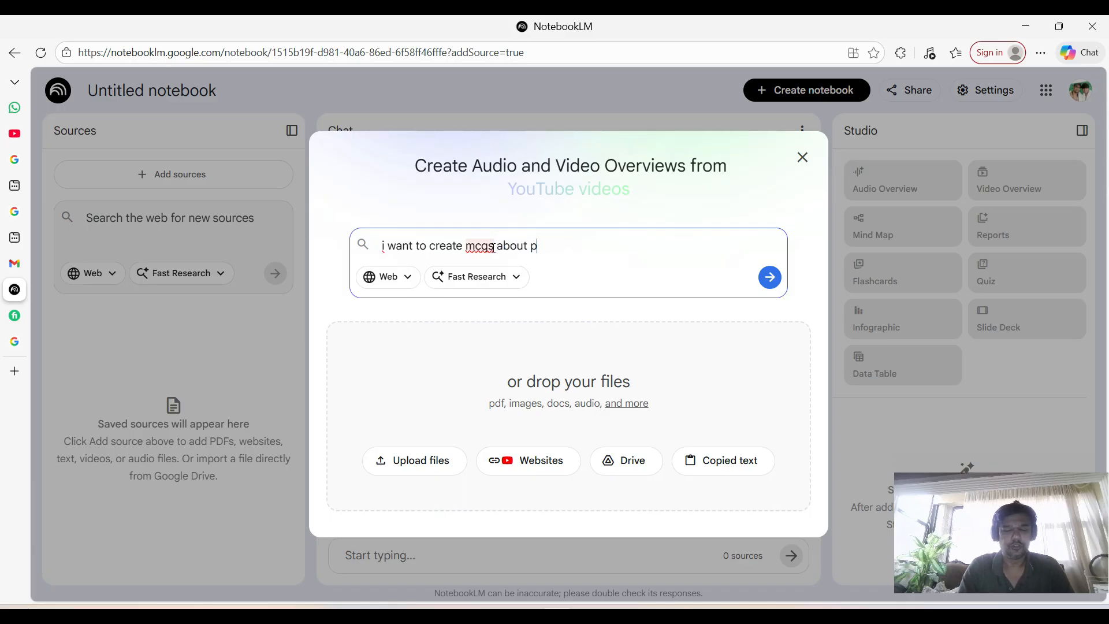
text(hotoshop)
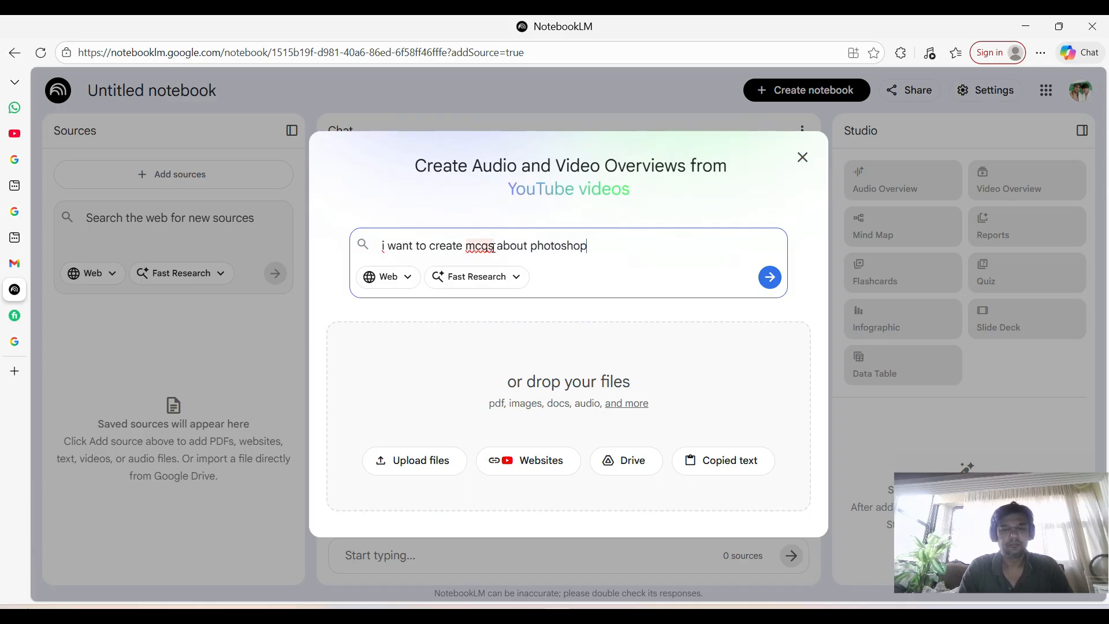
- Replace "mcqs" in the source query with "presentation" and run the Fast Research search
key(Left)
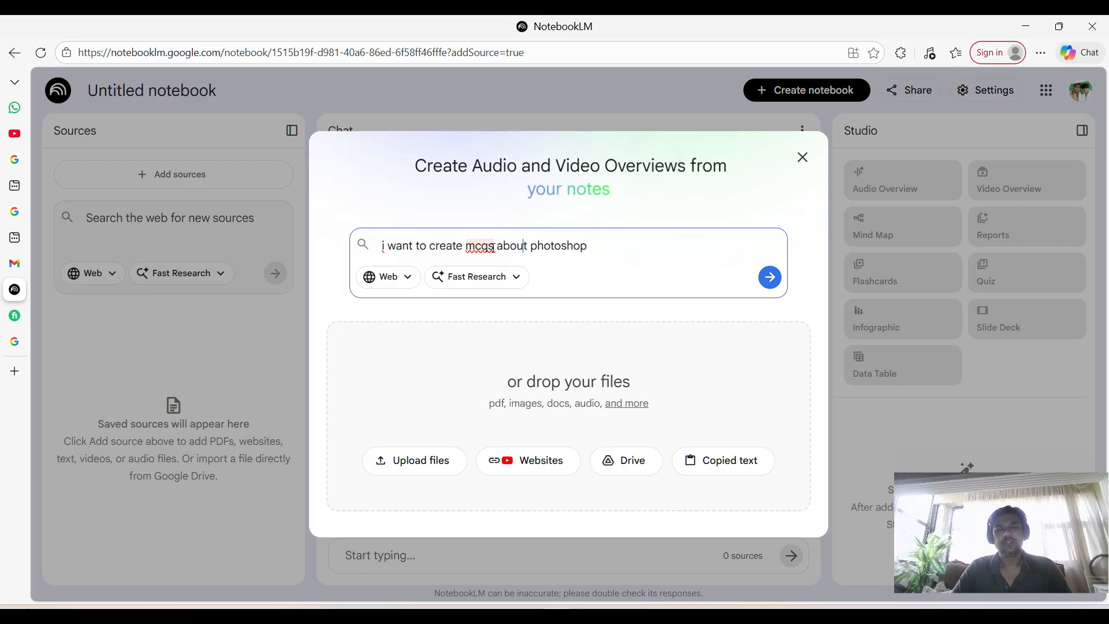
key(BackSpace)
key(BackSpace)
key(BackSpace)
key(BackSpace)
key(BackSpace)
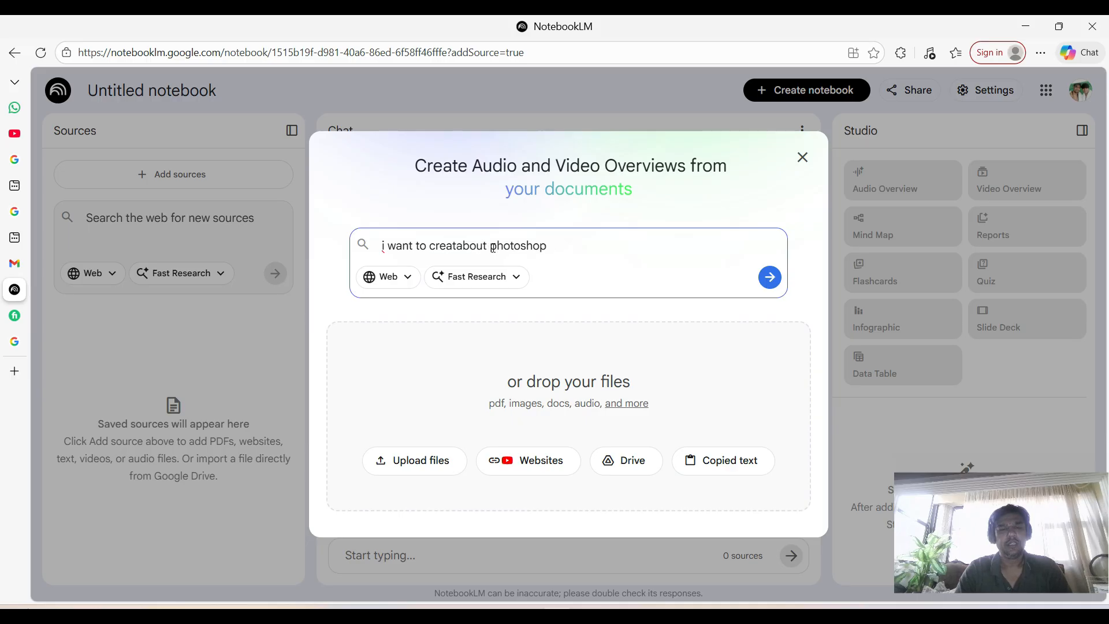
text(pr)
text(esentat)
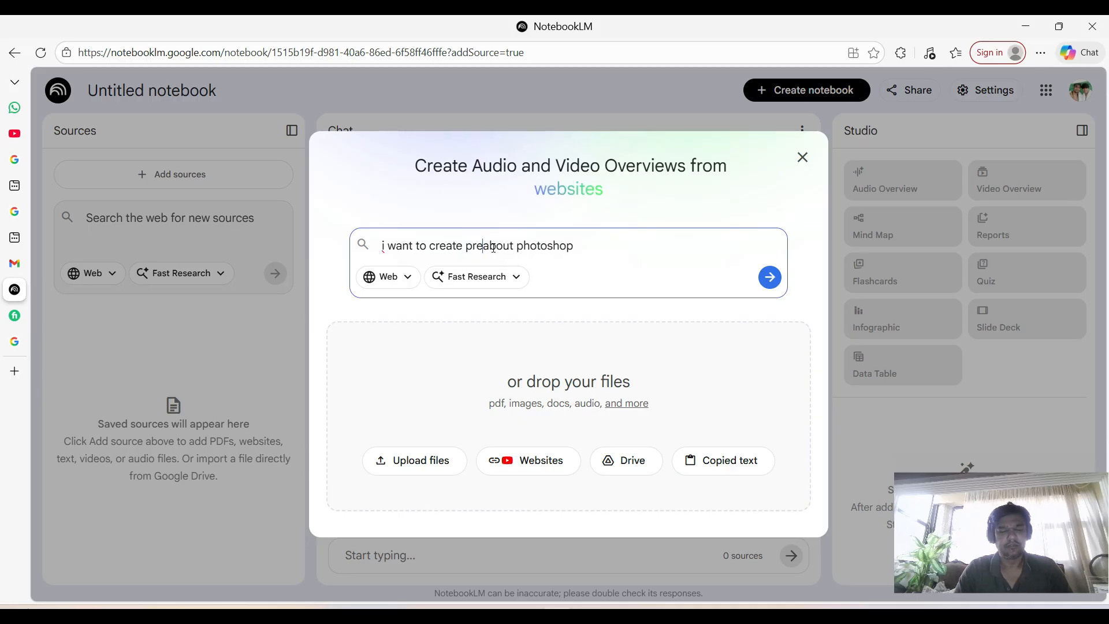
text(ion)
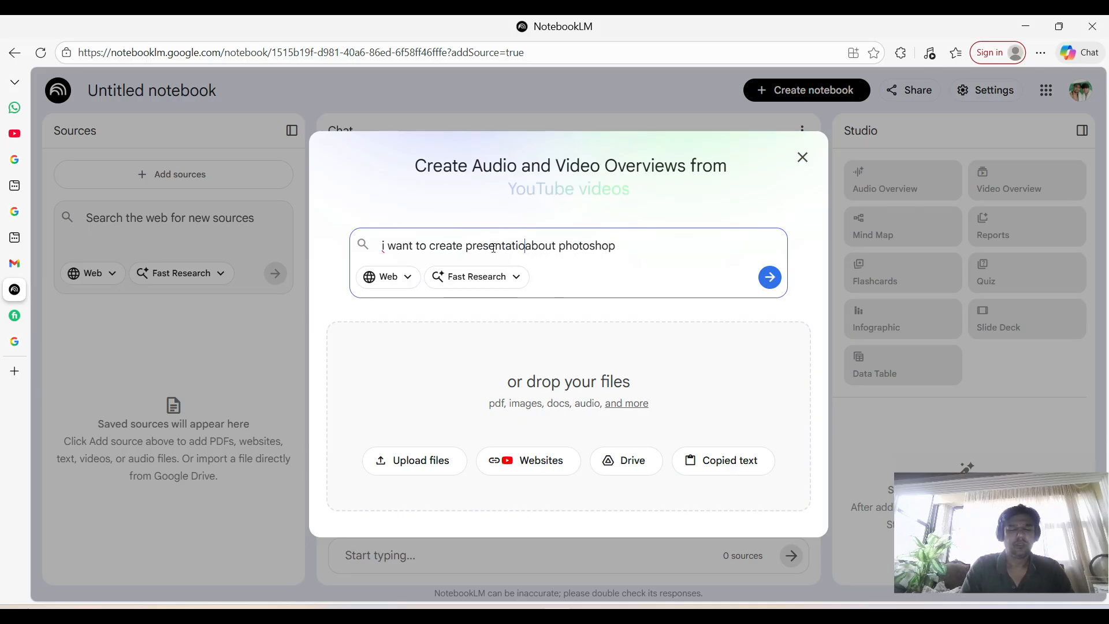
key(Return)
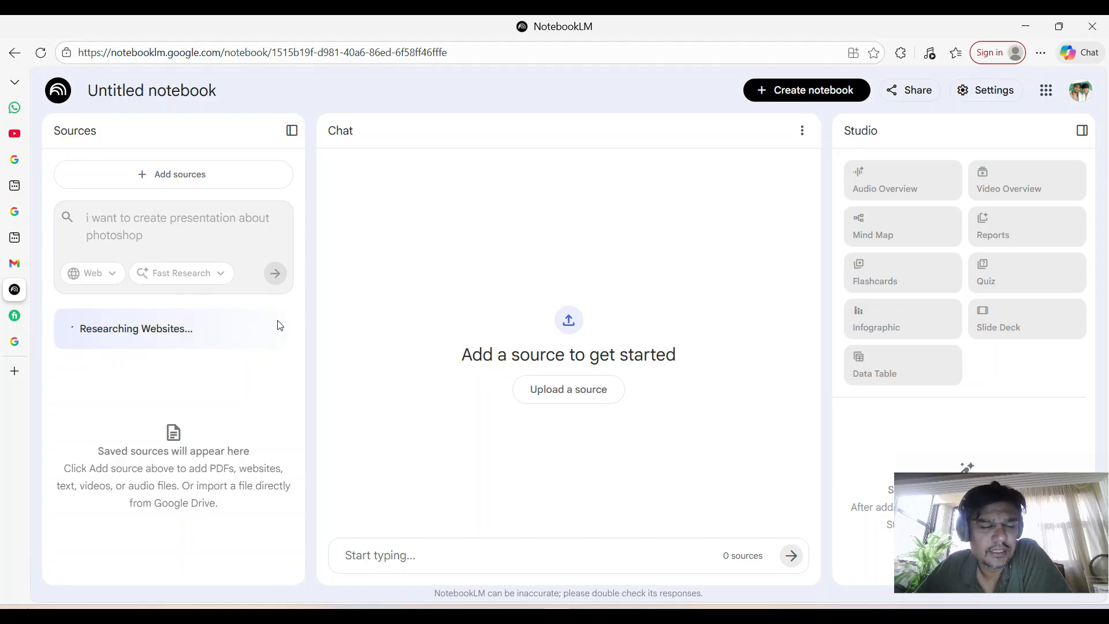
- Examine the full list of web sources found for the Photoshop presentation, then return to the Sources overview
scroll(211, 444, down, 1)
scroll(217, 446, up, 1)
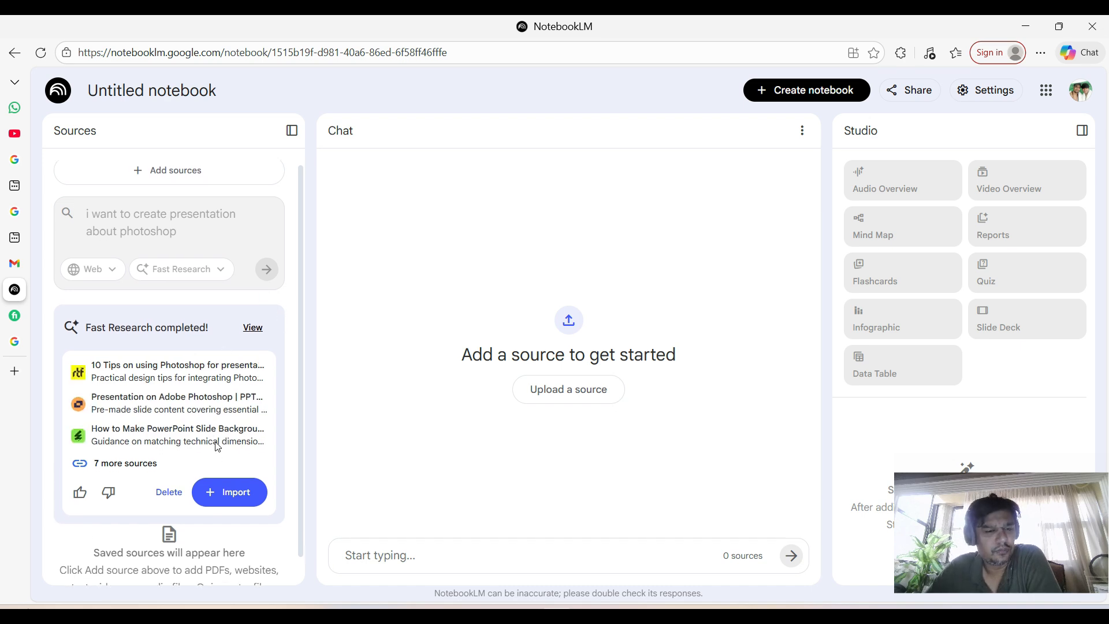
scroll(218, 442, down, 1)
scroll(226, 412, up, 1)
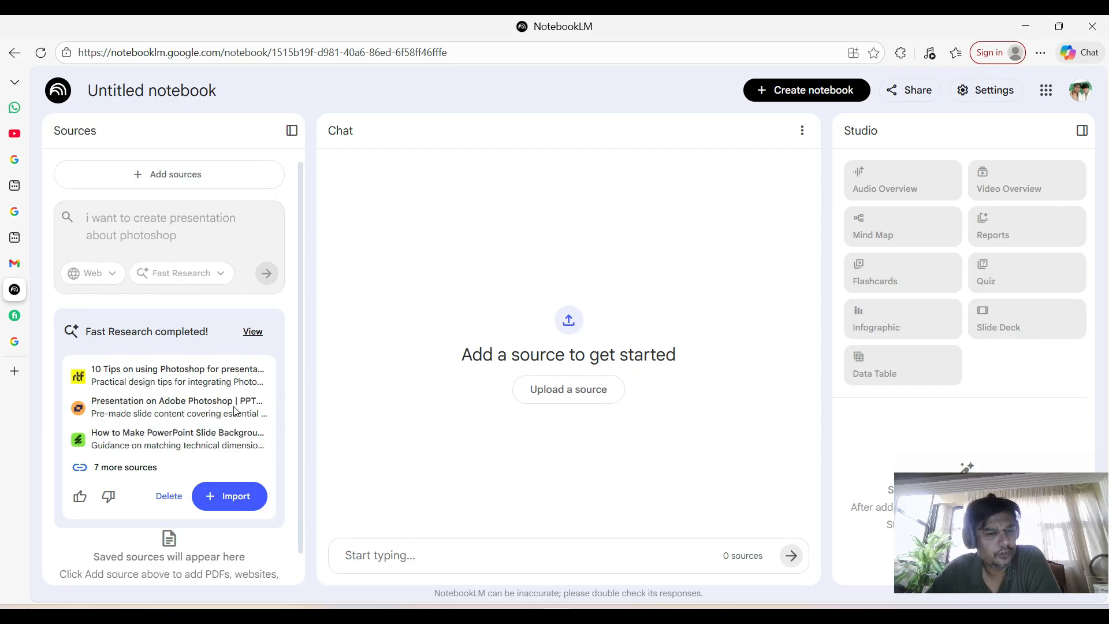
click(139, 468)
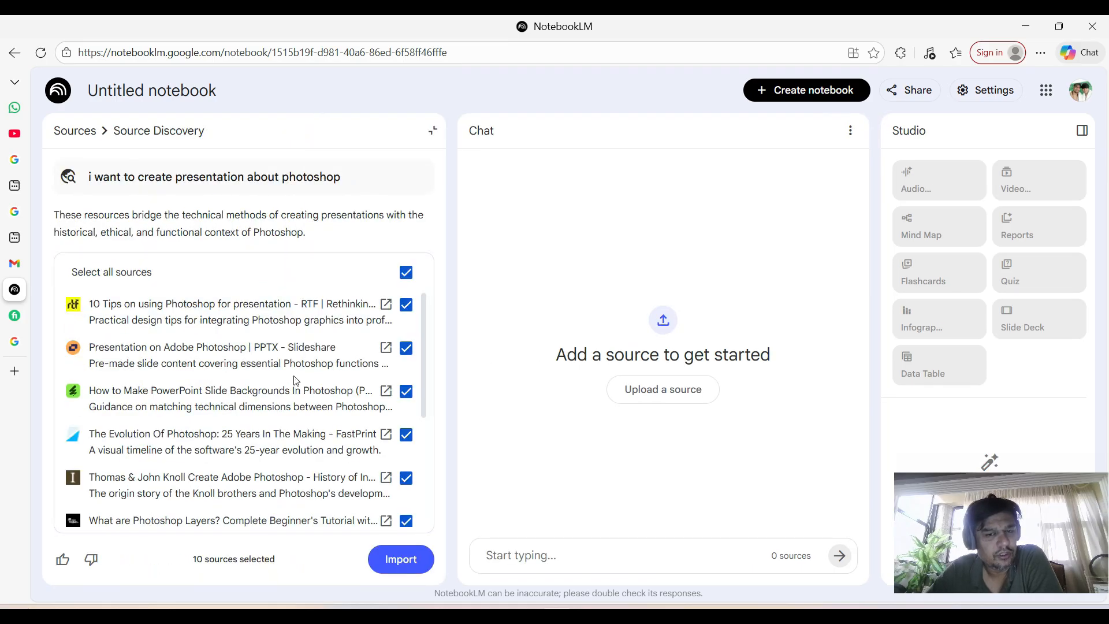
scroll(294, 380, down, 3)
scroll(295, 379, up, 3)
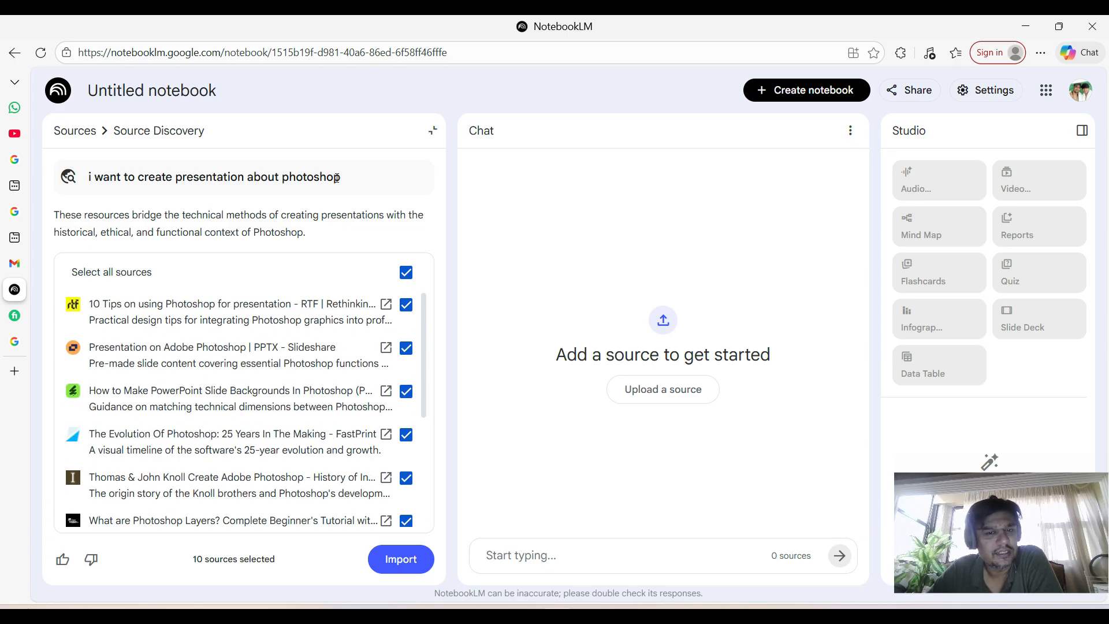
click(73, 131)
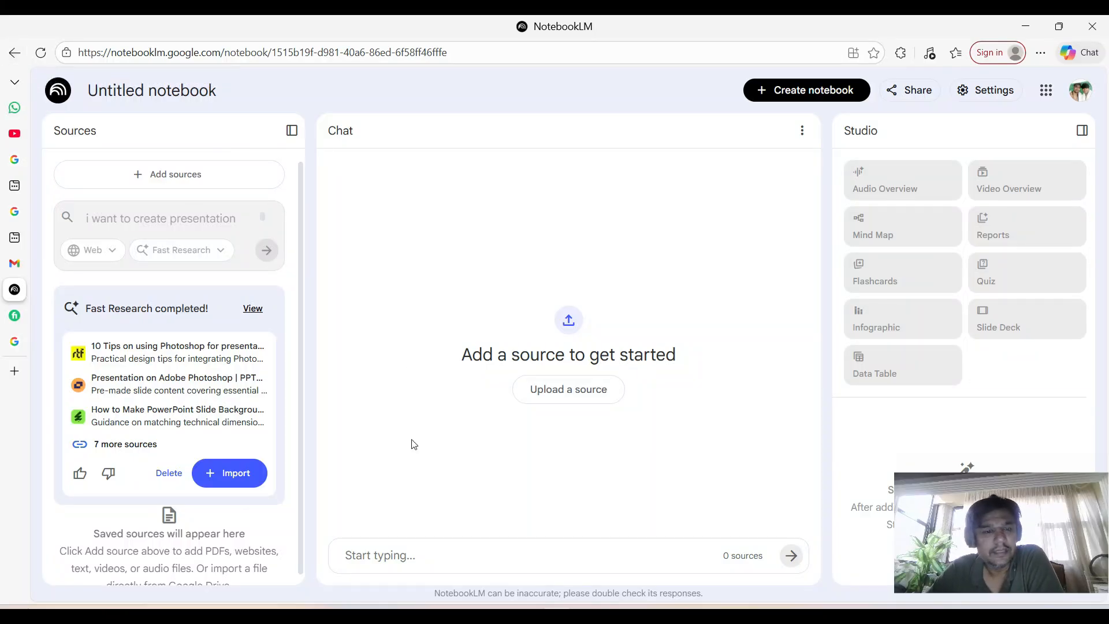
- Go back to the notebook list and create another notebook with Photoshop_Tutorials from the Downloads > Photoshop folder uploaded as its source
click(12, 51)
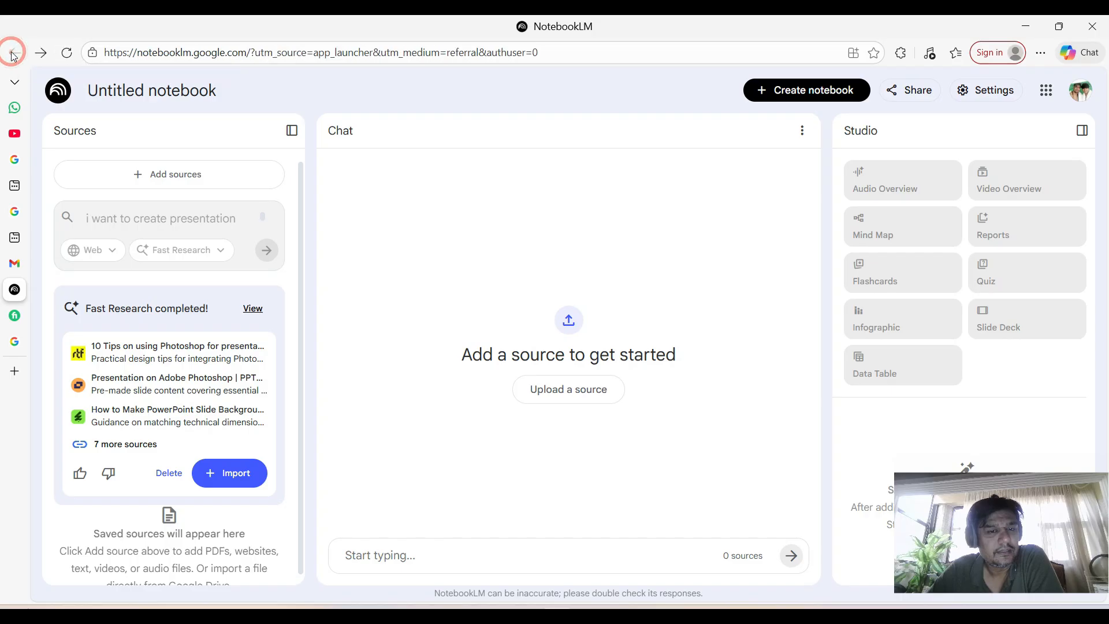
click(969, 141)
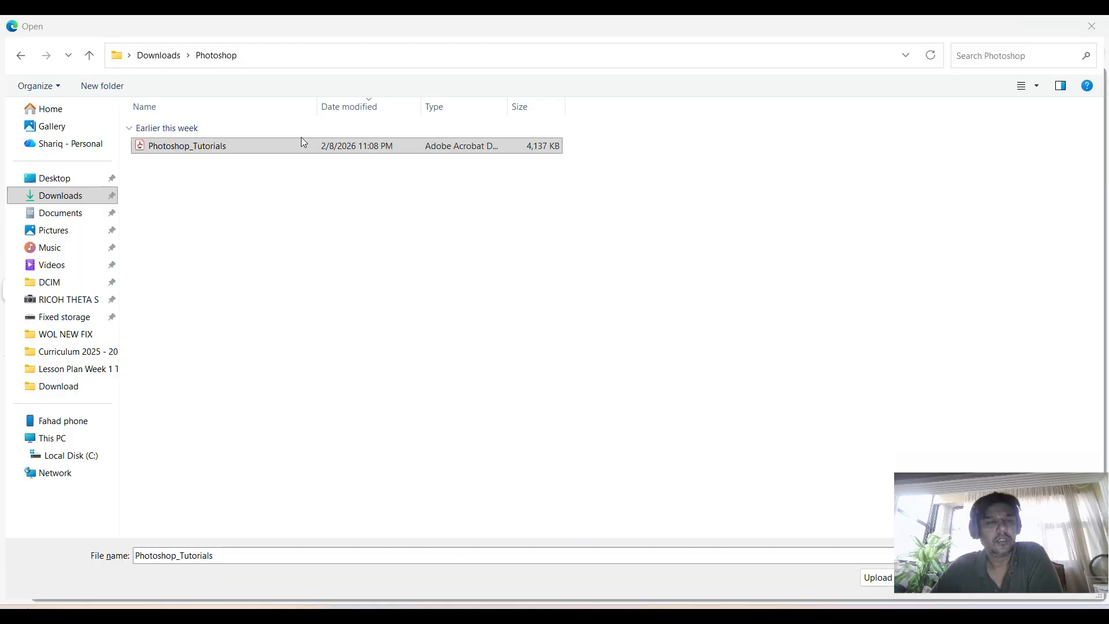
click(274, 147)
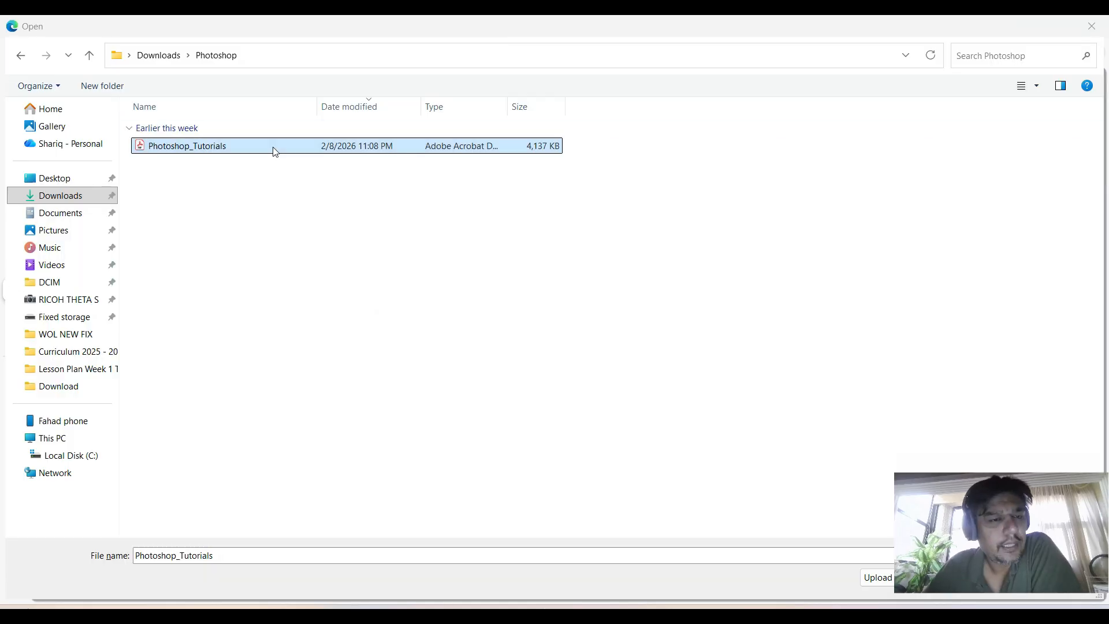
double_click(218, 147)
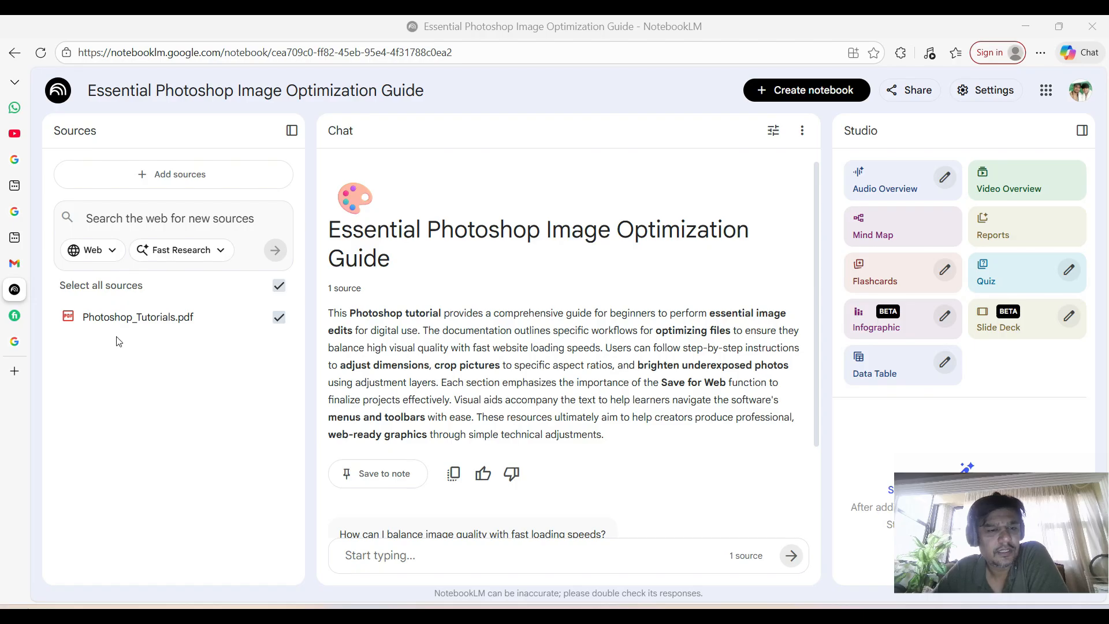
- Generate a mind map from the Photoshop_Tutorials.pdf source and open the resulting map
scroll(617, 309, down, 2)
scroll(618, 310, up, 2)
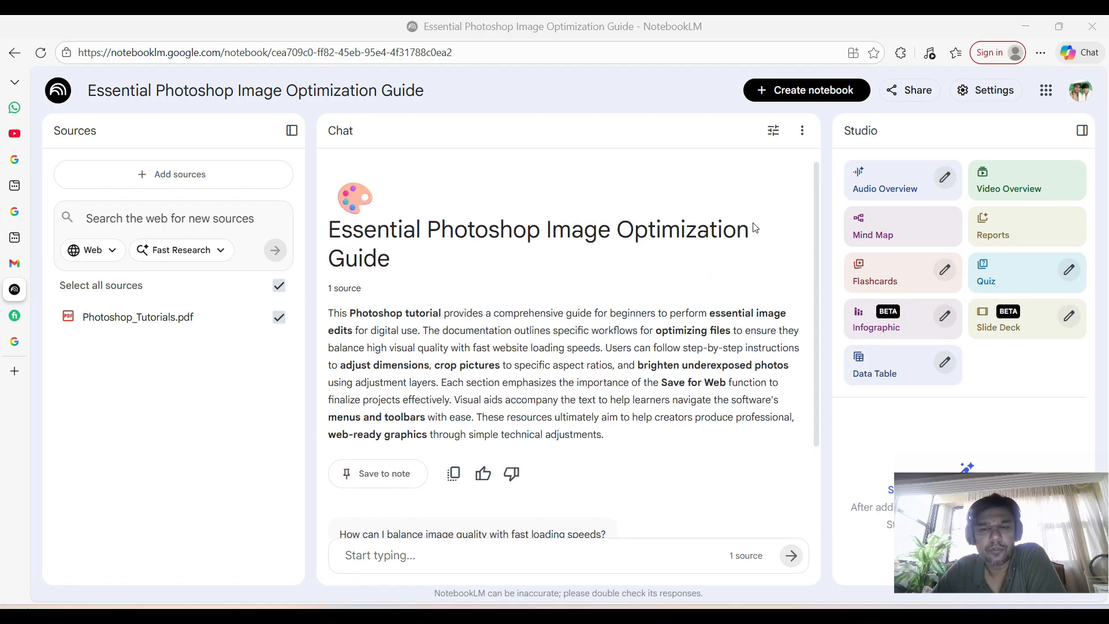
drag(745, 229, 517, 259)
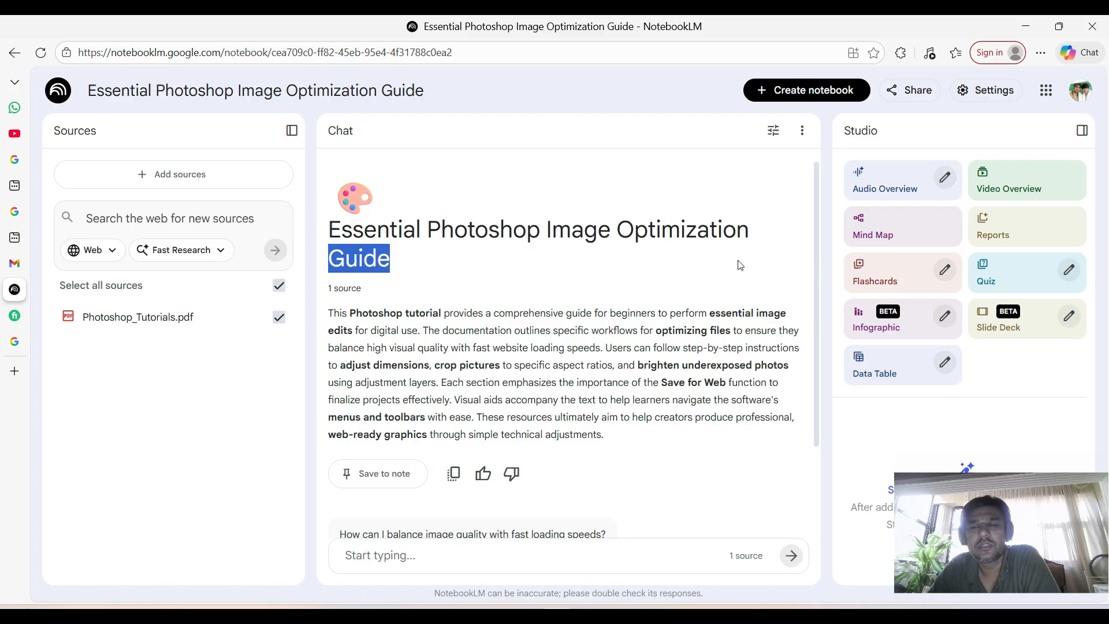
click(921, 226)
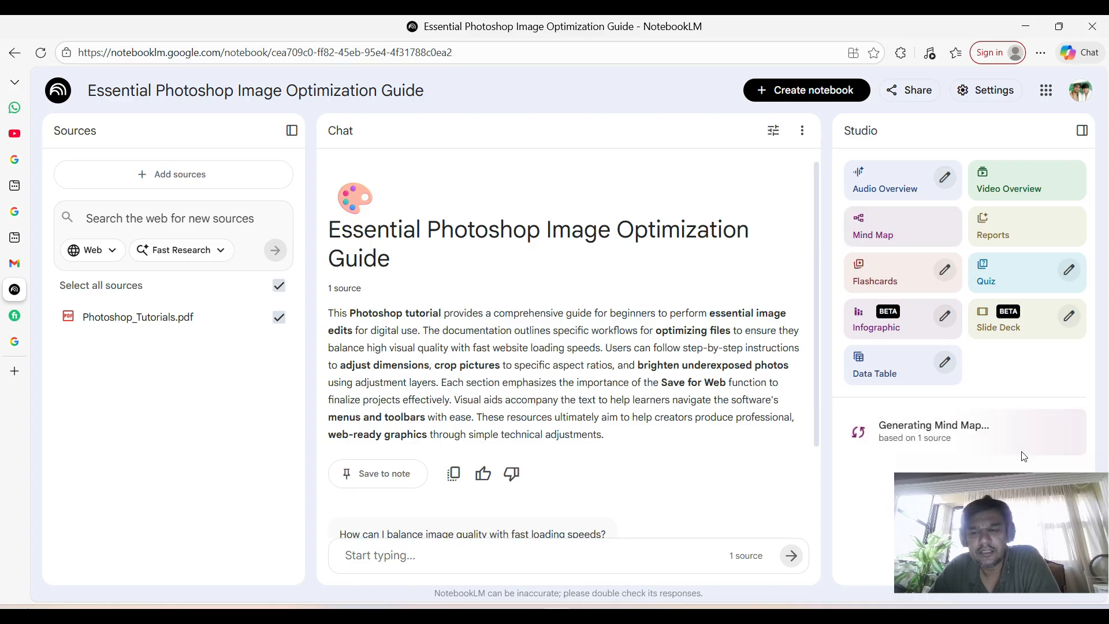
drag(1002, 480, 133, 465)
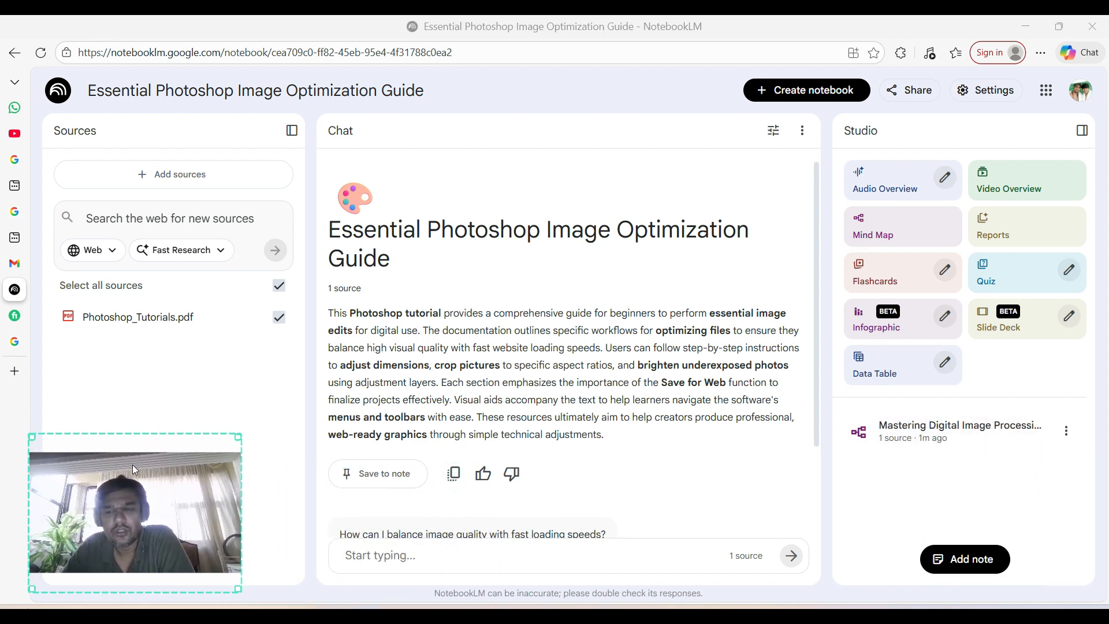
click(1064, 436)
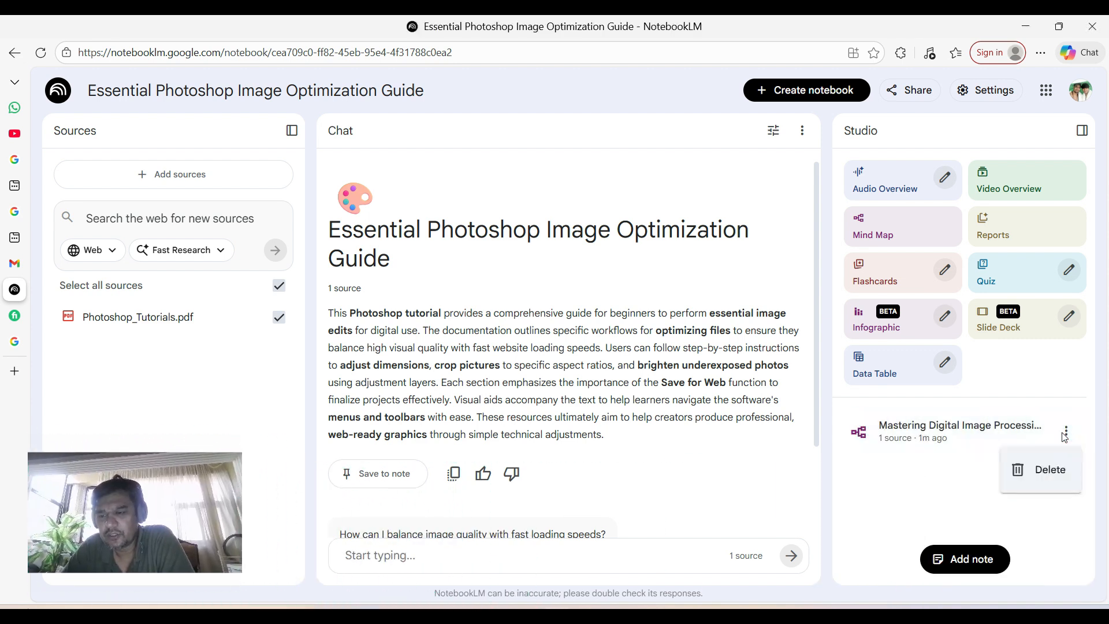
click(938, 438)
click(936, 434)
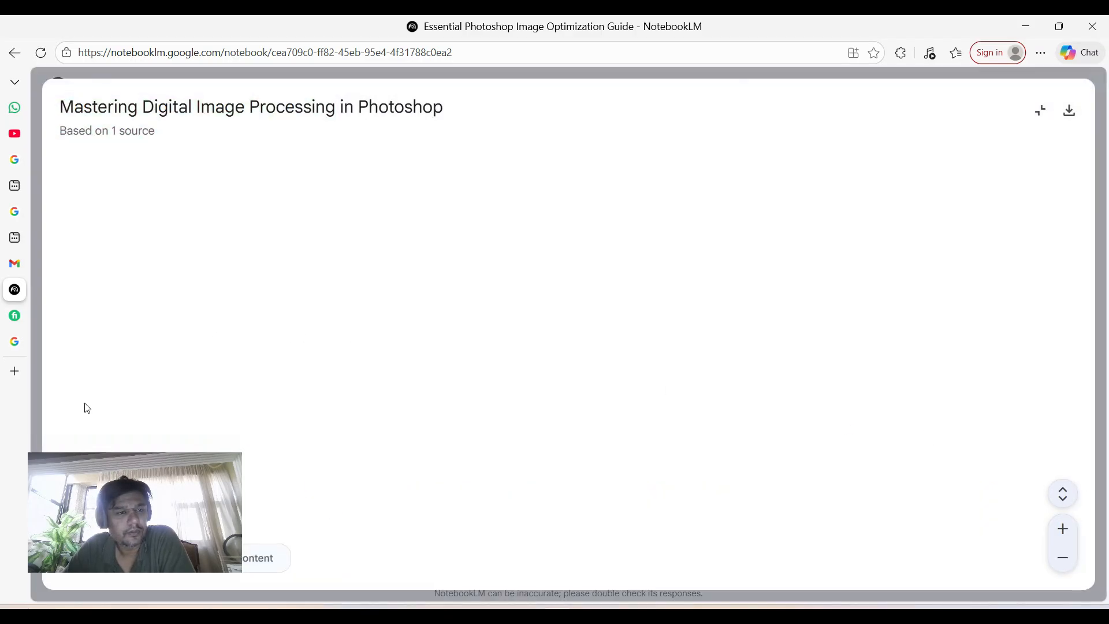
drag(96, 465, 545, 454)
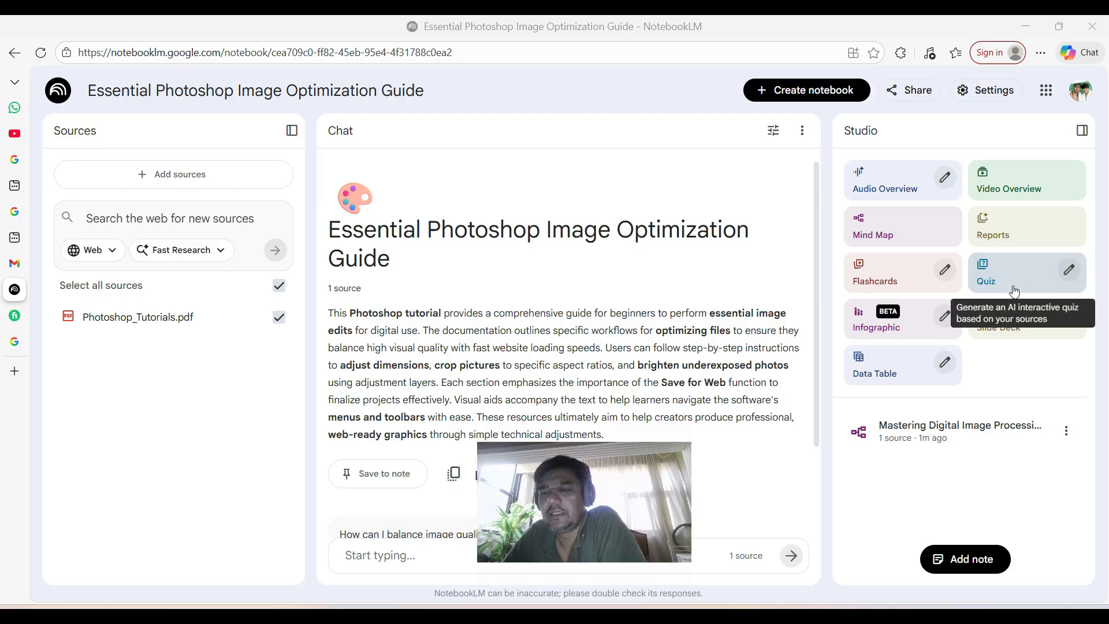
- Generate a Video Overview in the Explainer format and English with the Heritage visual style, leaving the focus instructions empty
click(1021, 182)
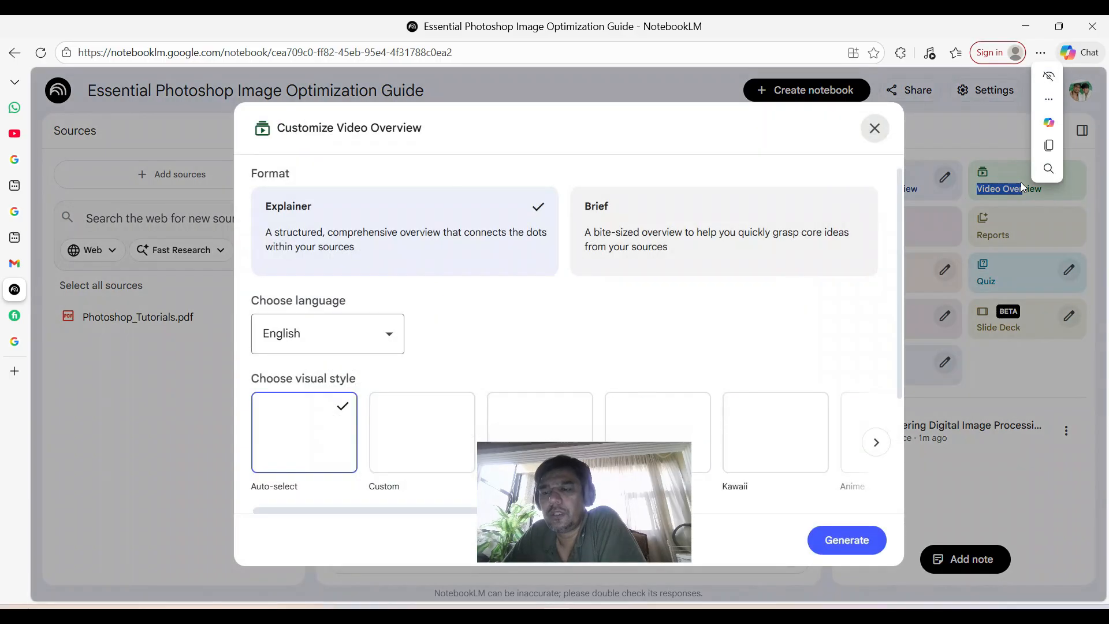
scroll(841, 425, down, 1)
scroll(841, 425, up, 1)
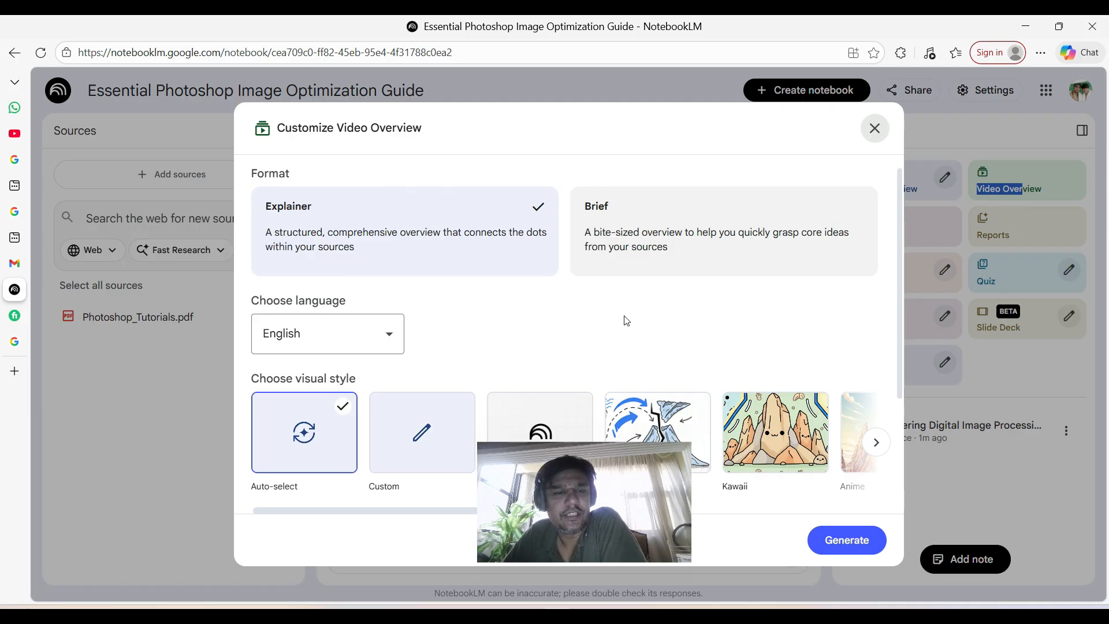
scroll(588, 346, down, 3)
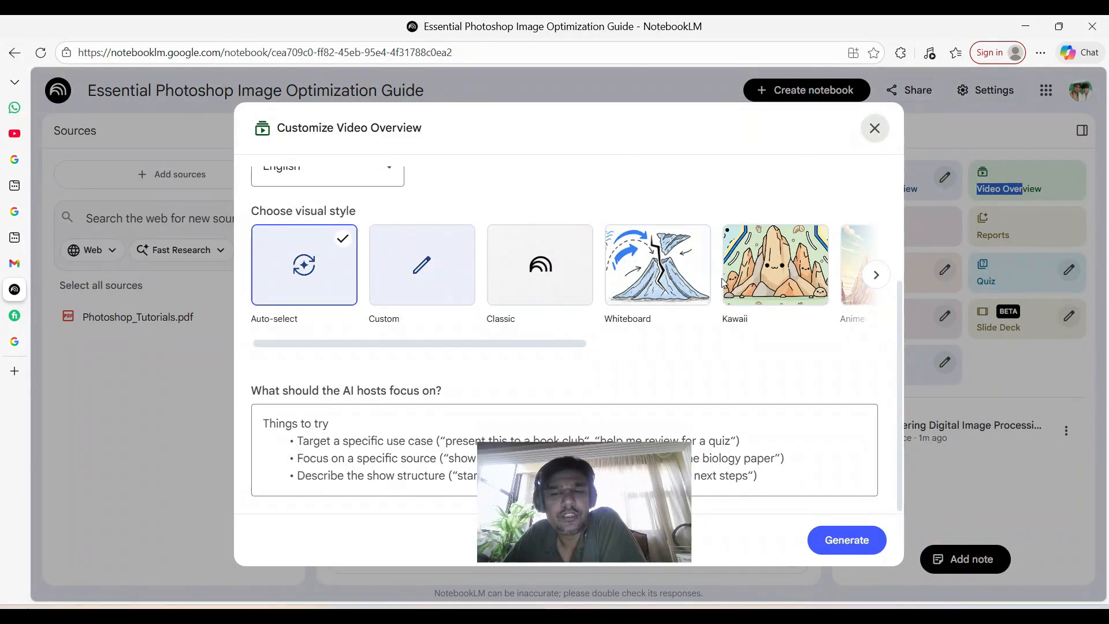
click(876, 275)
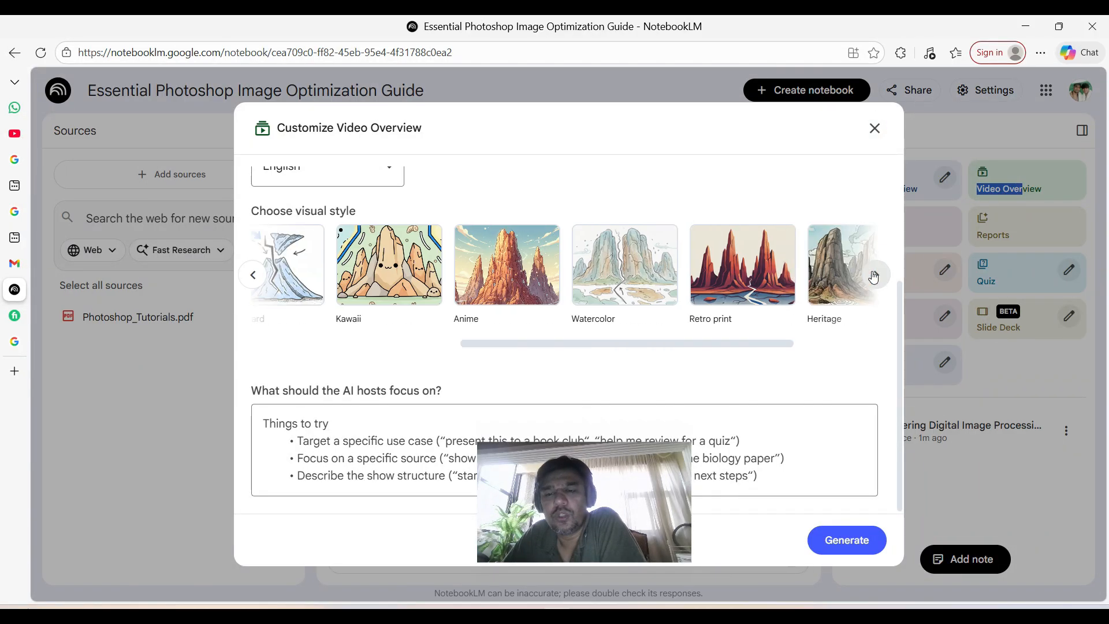
click(875, 275)
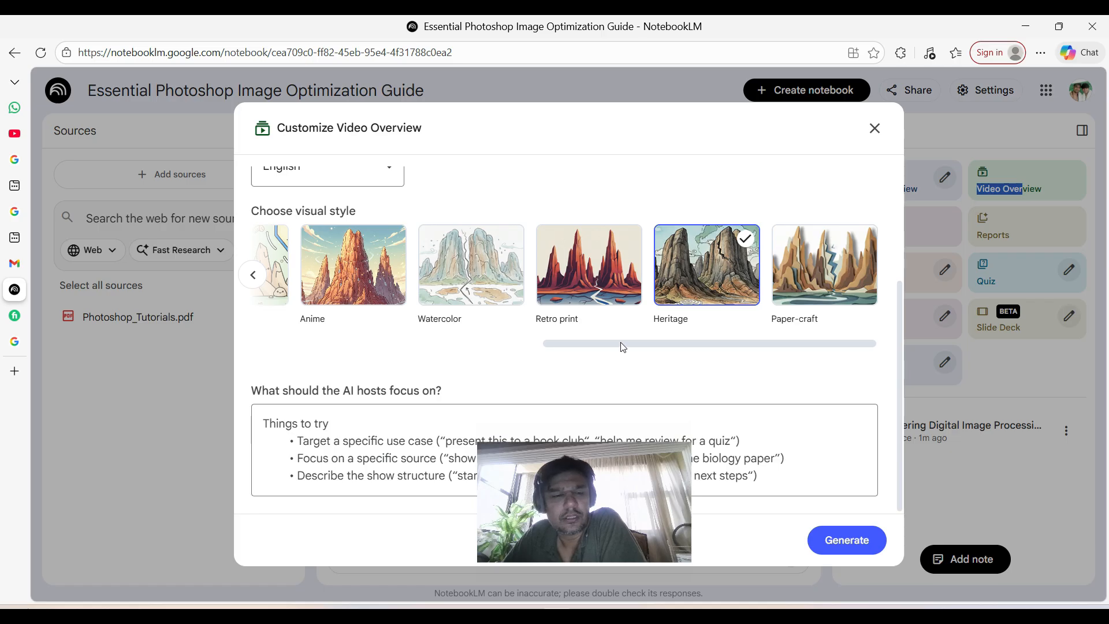
drag(587, 468, 976, 467)
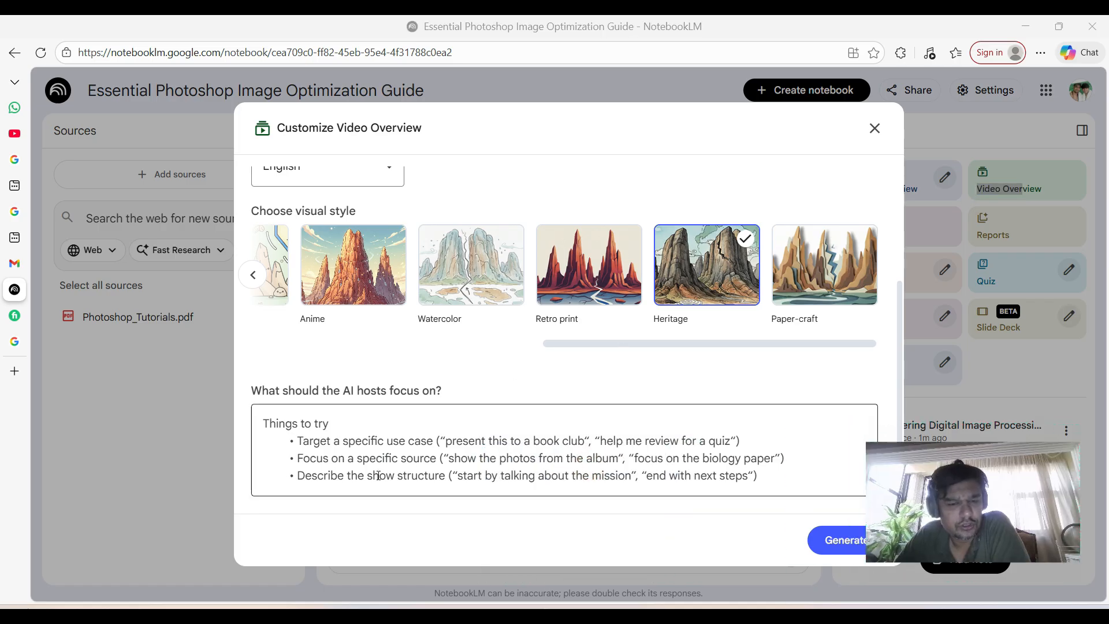
click(336, 445)
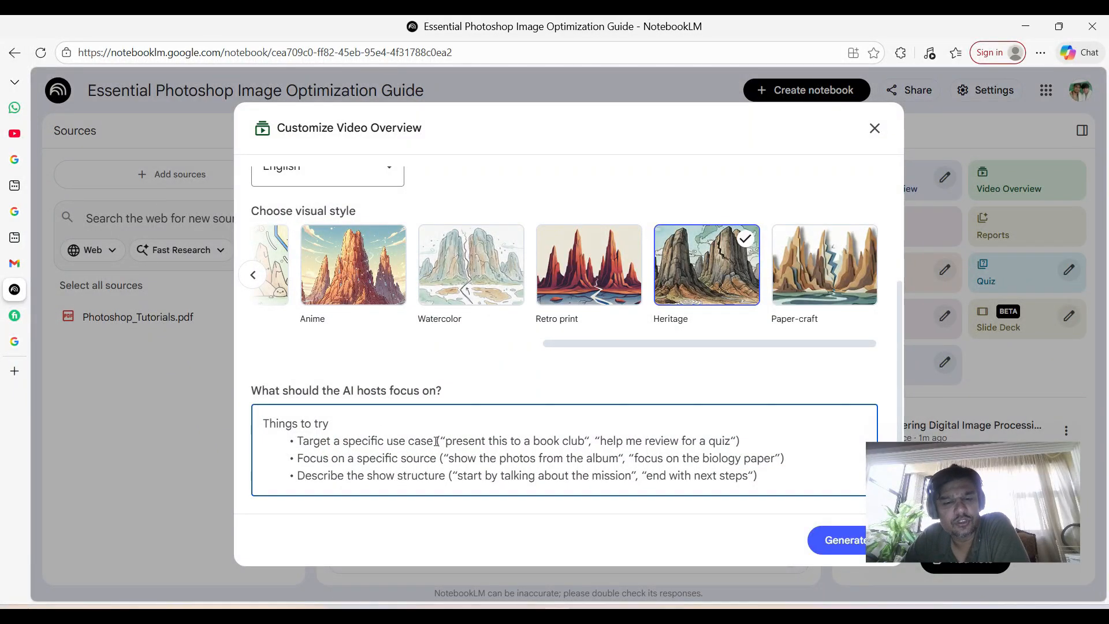
click(827, 539)
drag(921, 442, 615, 480)
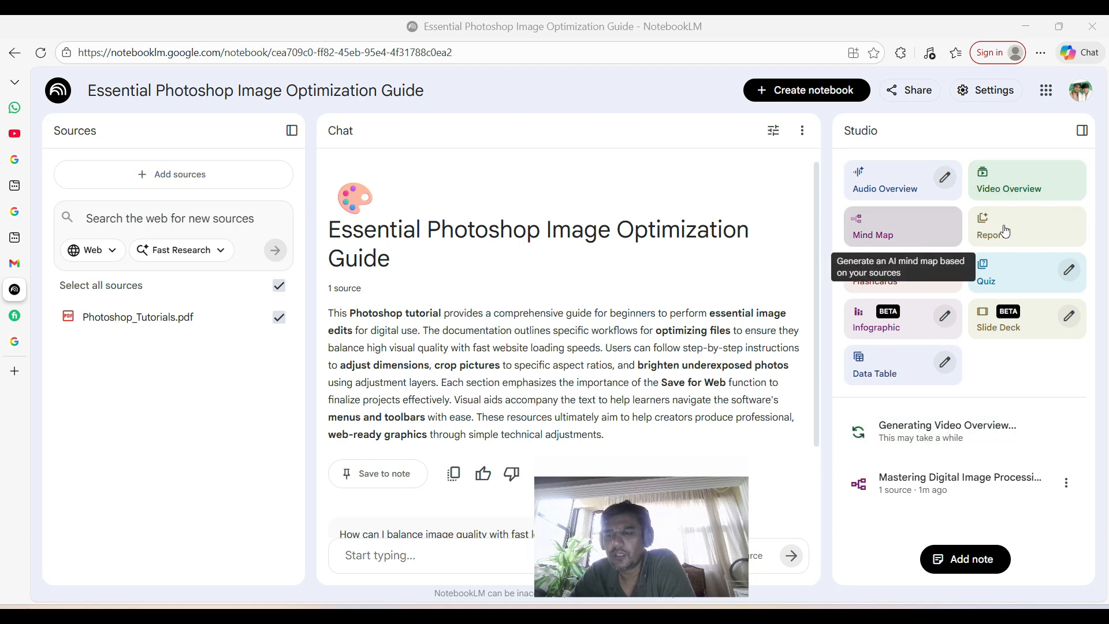
- Generate a quiz and a set of flashcards from the Photoshop_Tutorials.pdf source
click(1007, 279)
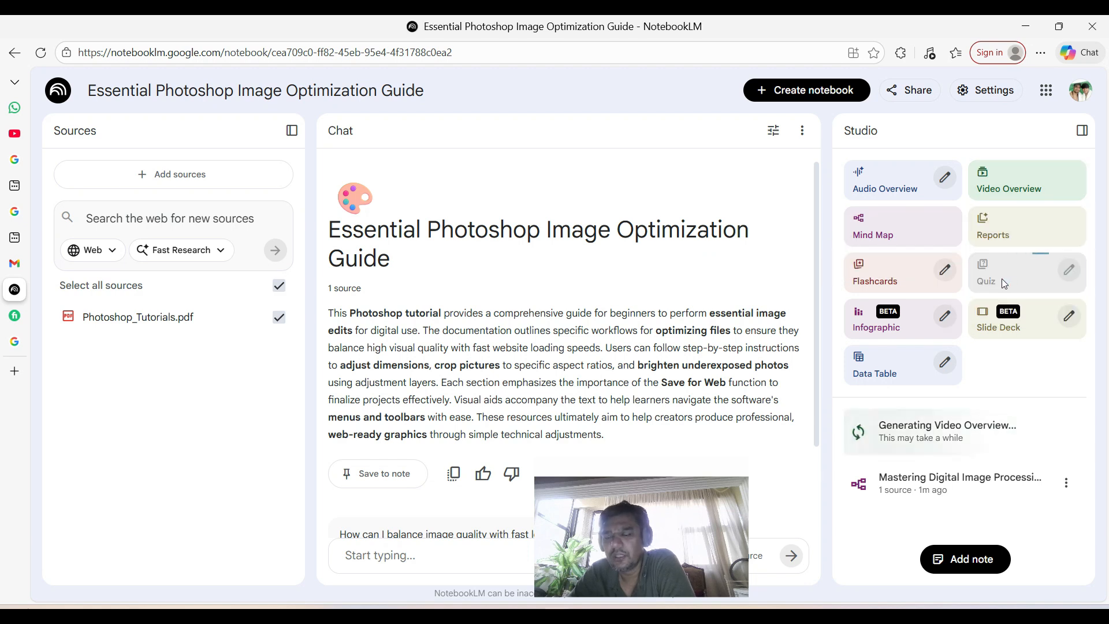
click(889, 272)
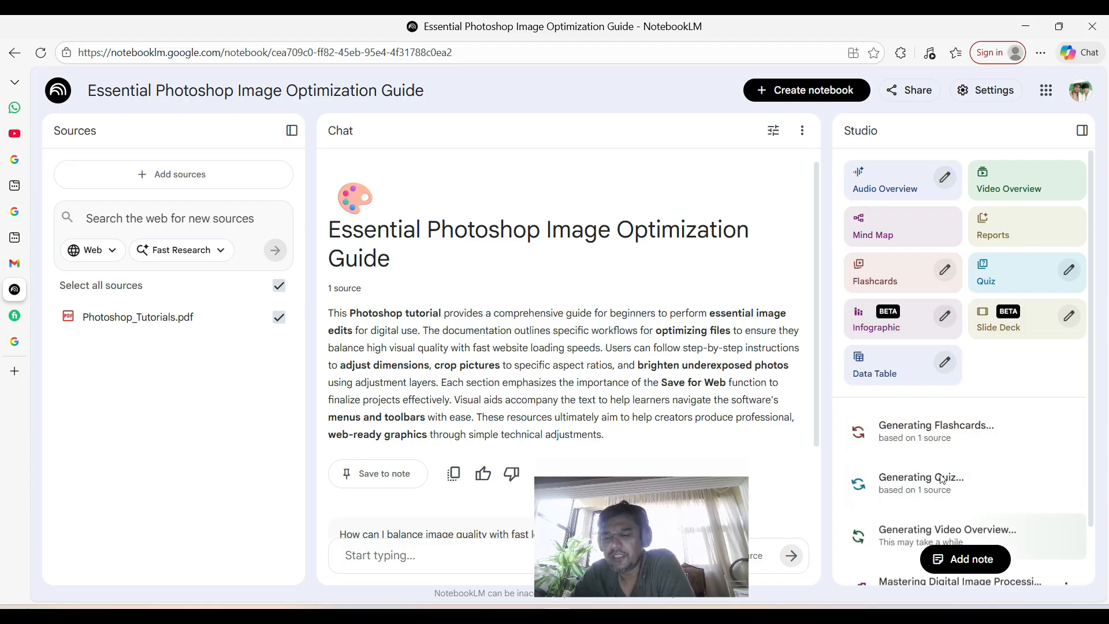
scroll(942, 478, down, 1)
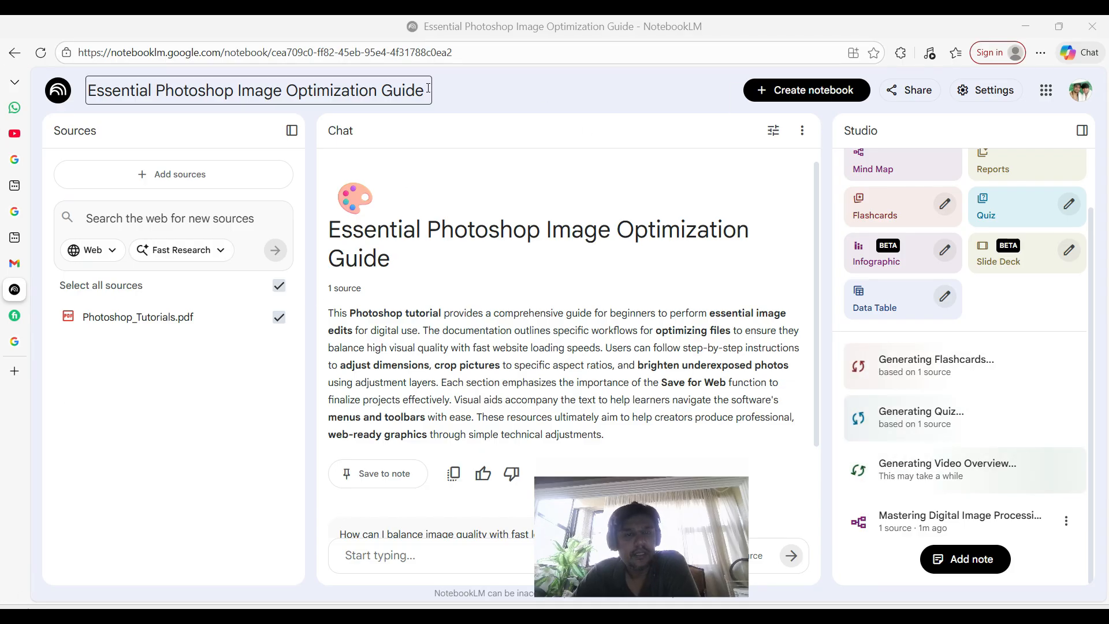
- Rename the notebook as Photoshop
drag(428, 89, 3, 96)
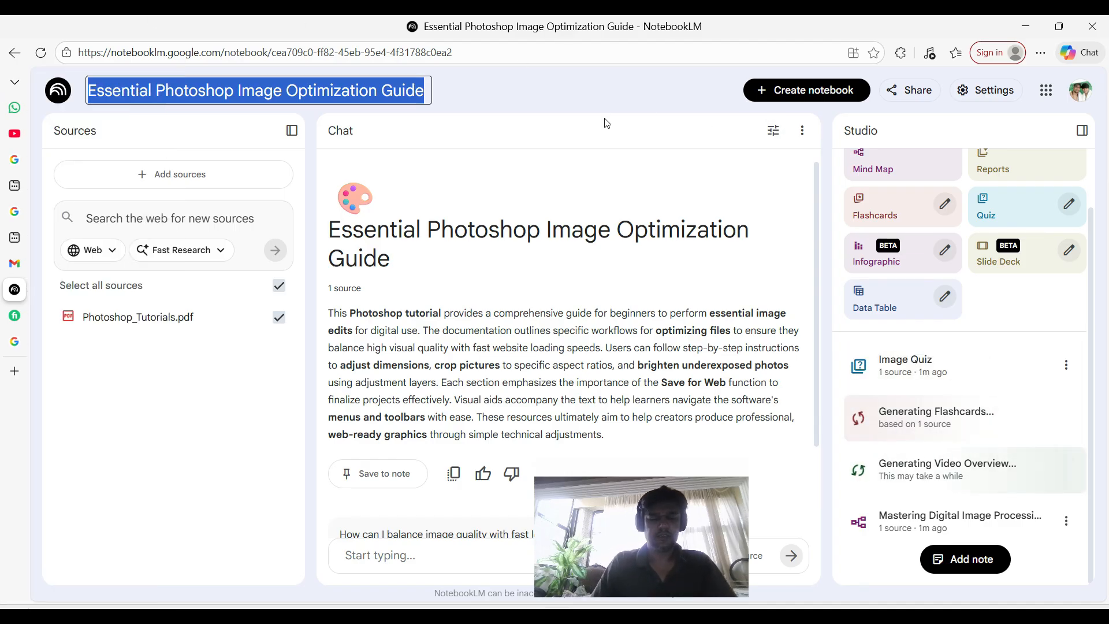
text(Photos)
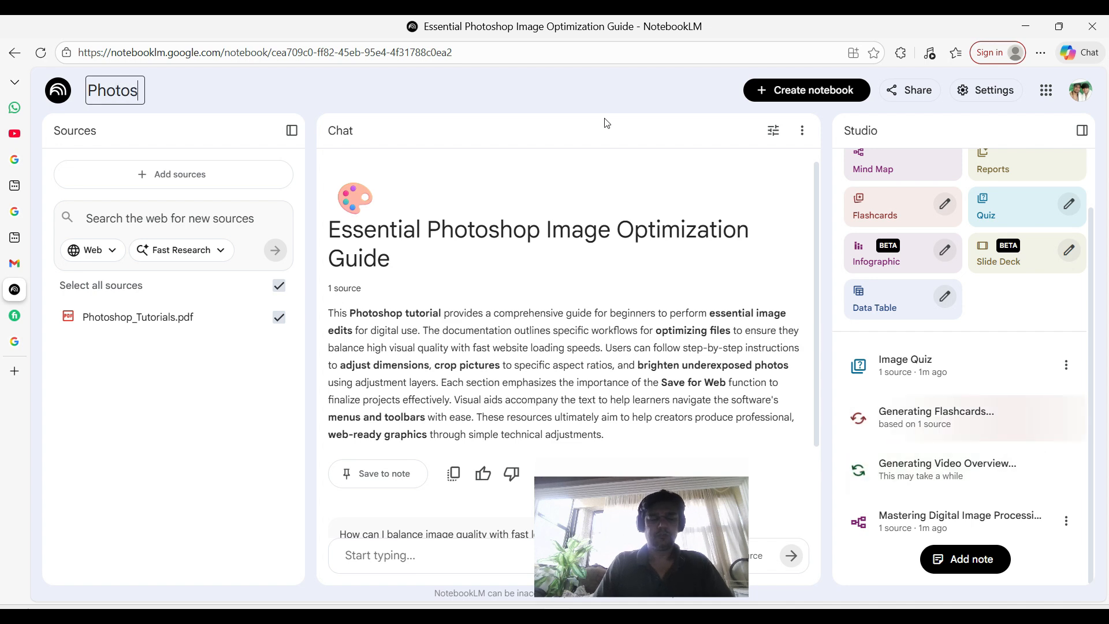
text(op)
key(BackSpace)
key(BackSpace)
text(hop)
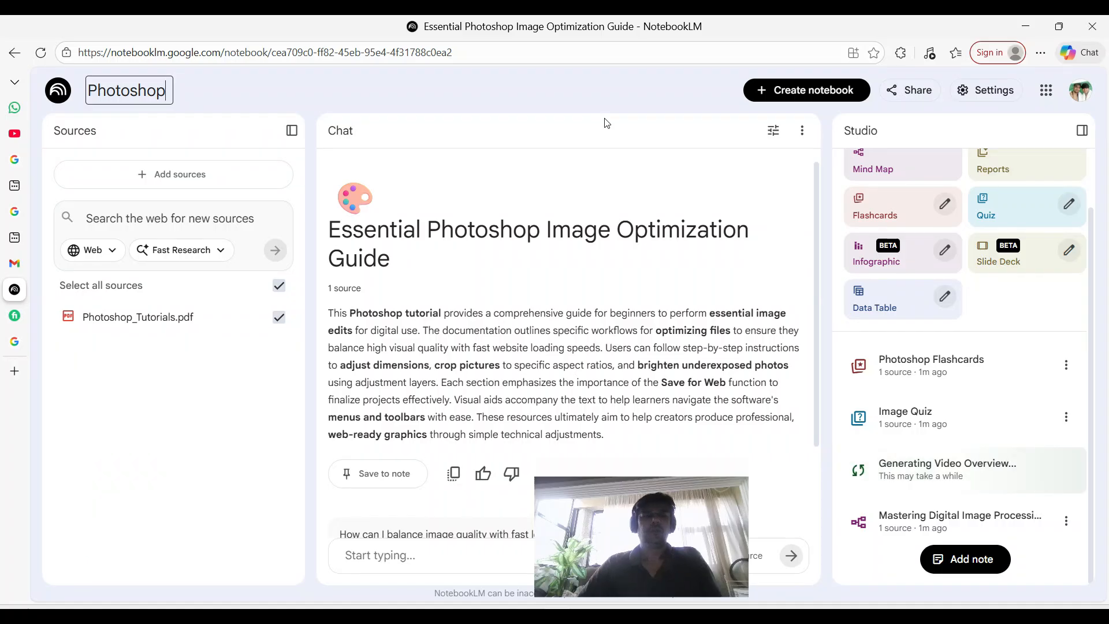
click(654, 81)
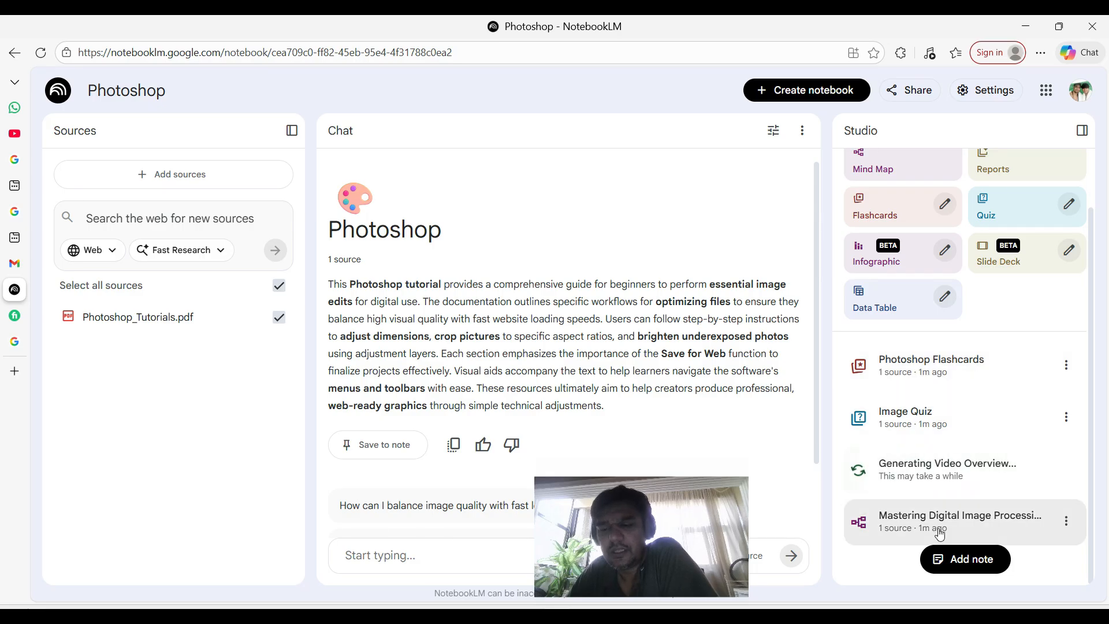
- Open the Photoshop Flashcards and reveal the answer to the first card, about avoiding large image file sizes on a website
click(923, 369)
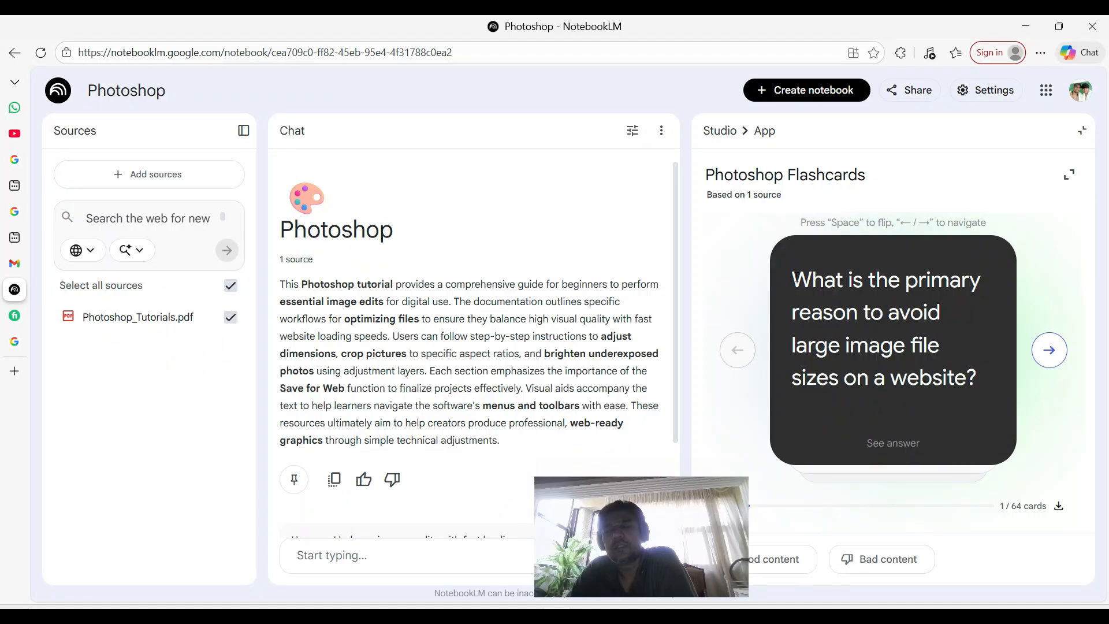
drag(794, 280, 987, 277)
click(826, 326)
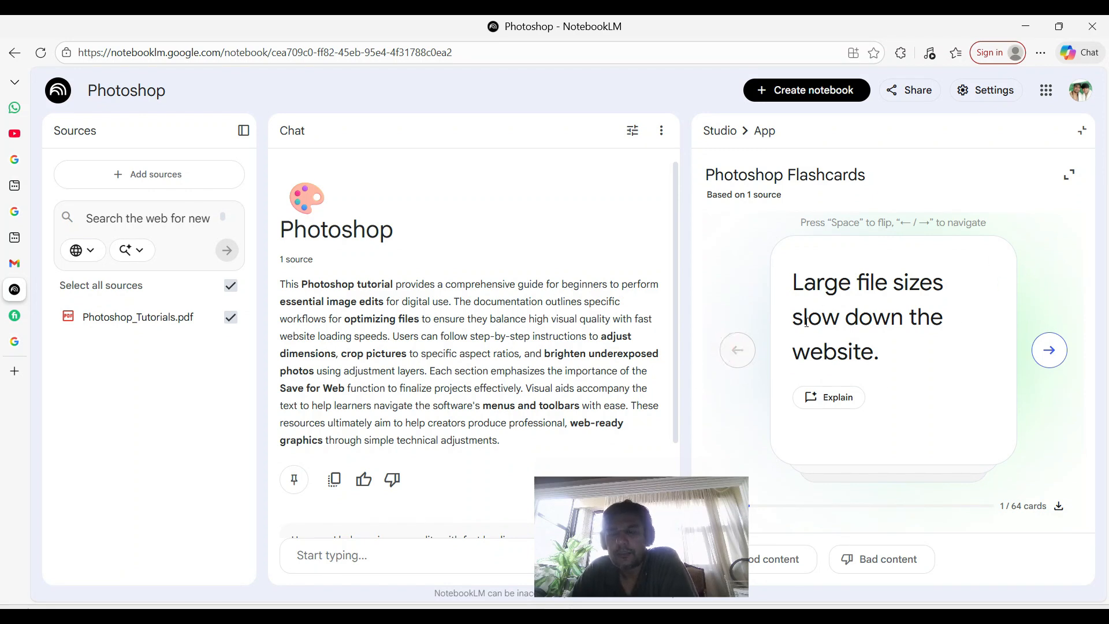
click(717, 133)
click(948, 438)
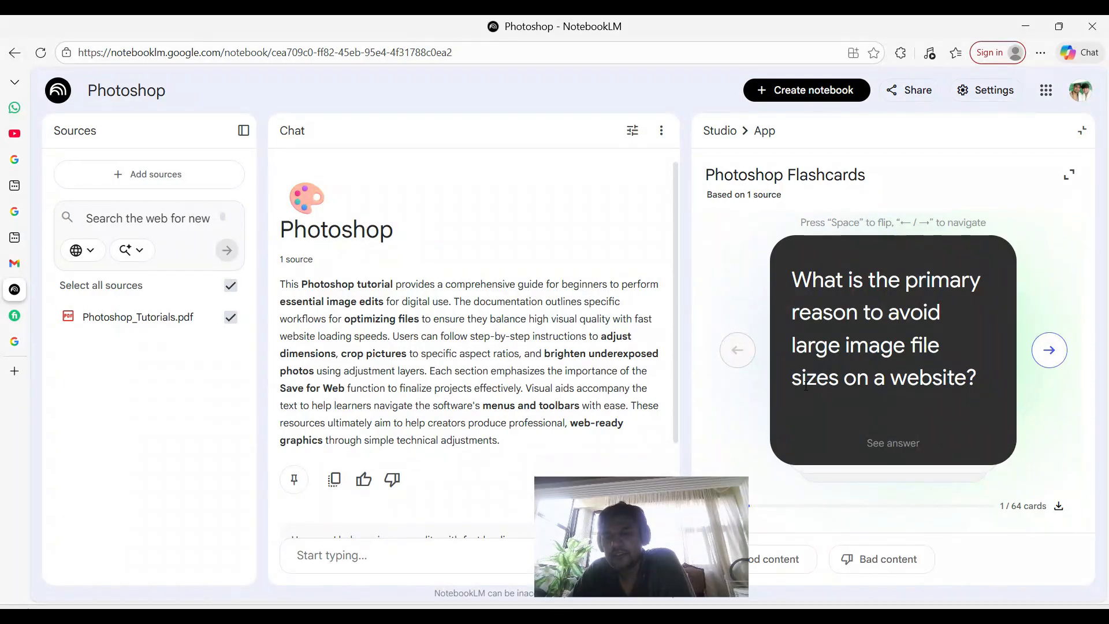
click(961, 344)
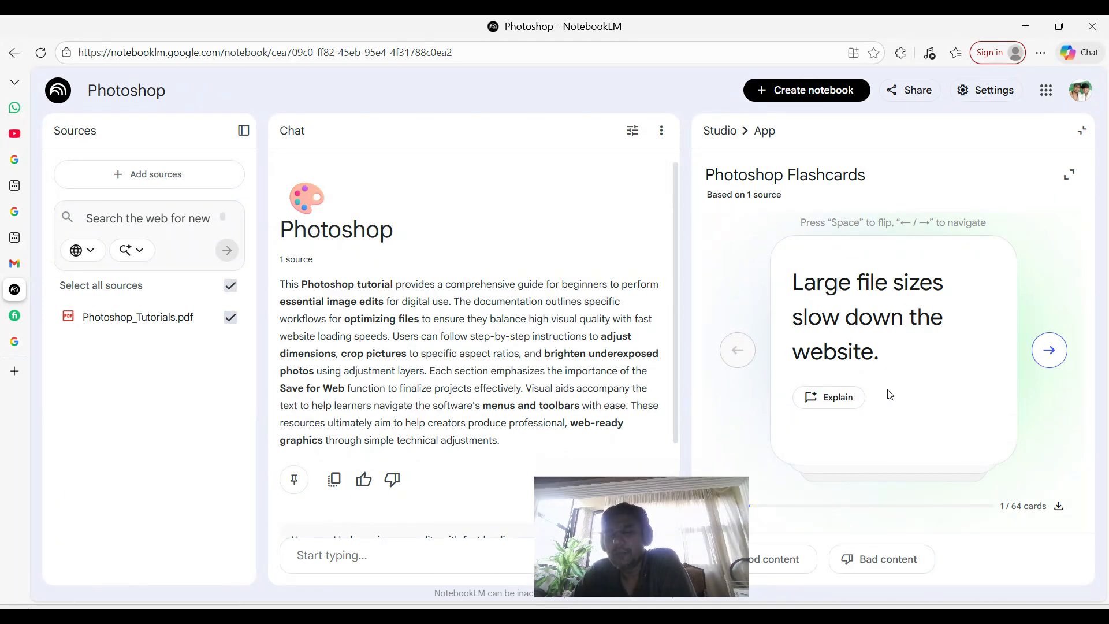
- Request a detailed explanation of the first flashcard's answer and read through the reply in the chat
click(838, 398)
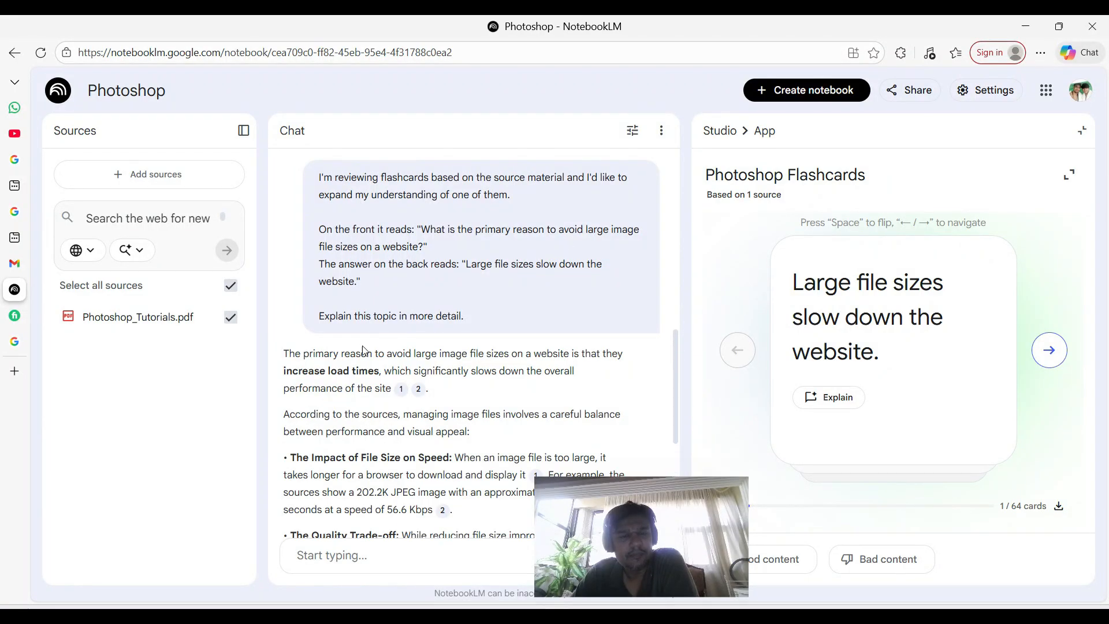
scroll(370, 350, down, 3)
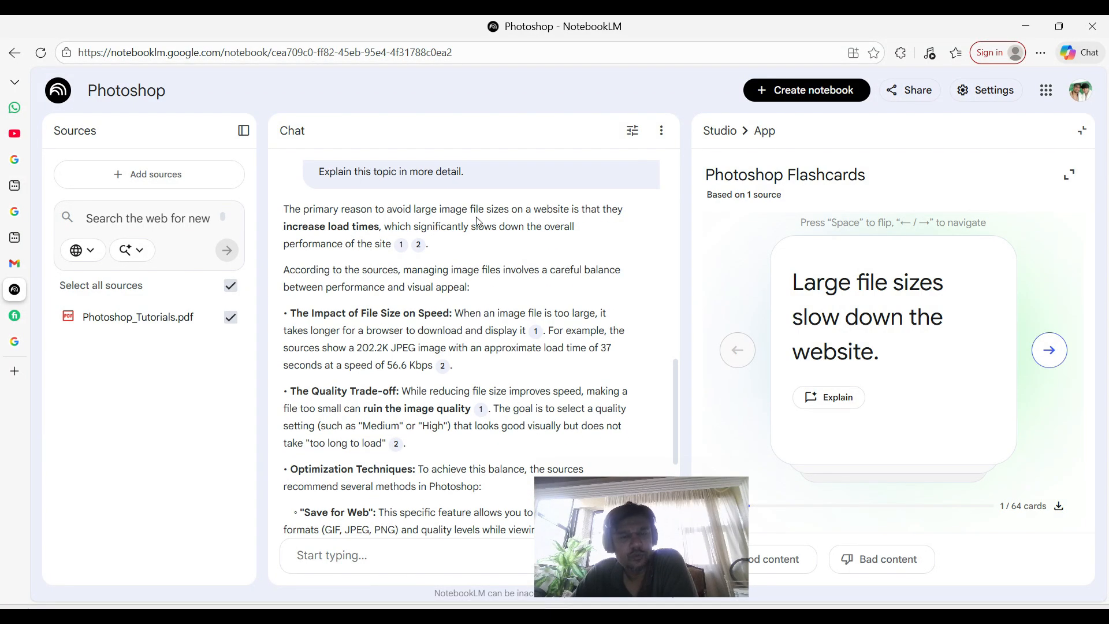
scroll(484, 313, down, 5)
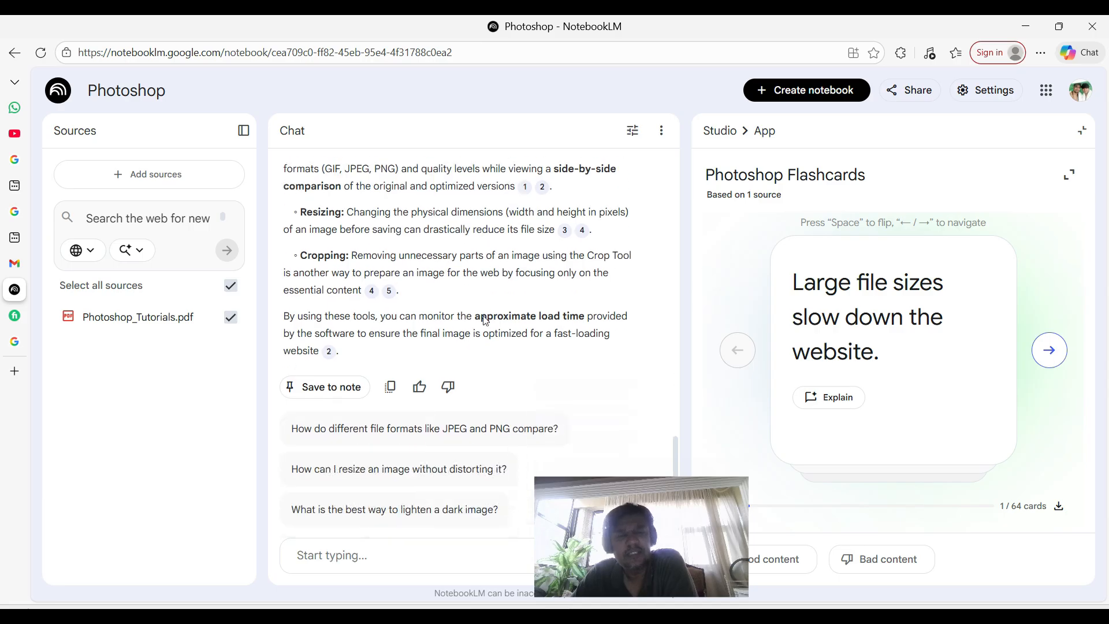
scroll(604, 311, up, 7)
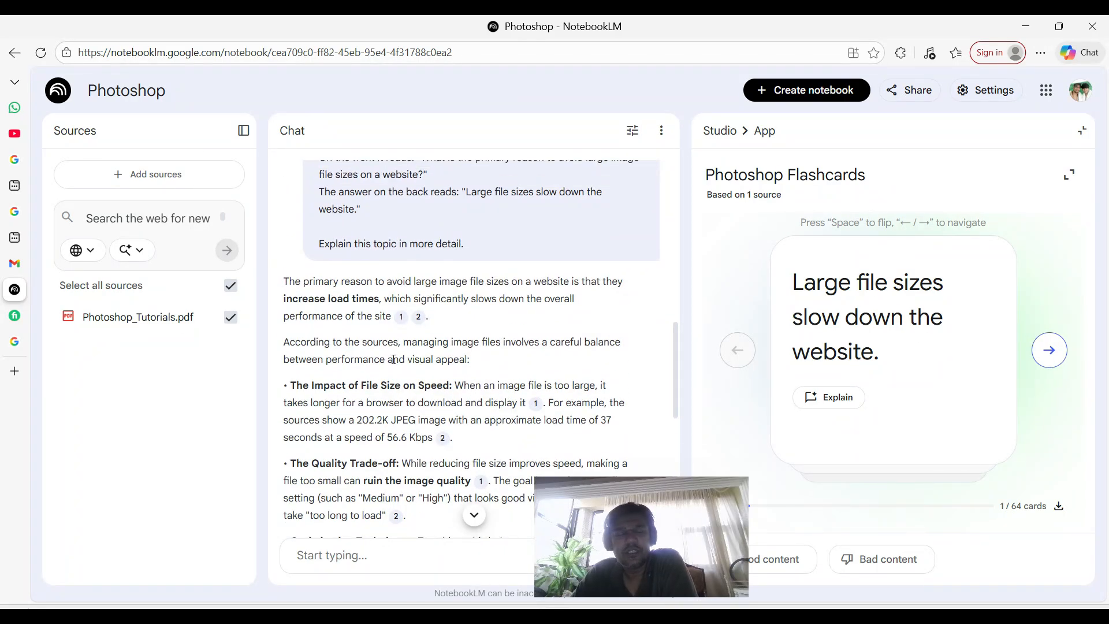
scroll(393, 359, down, 1)
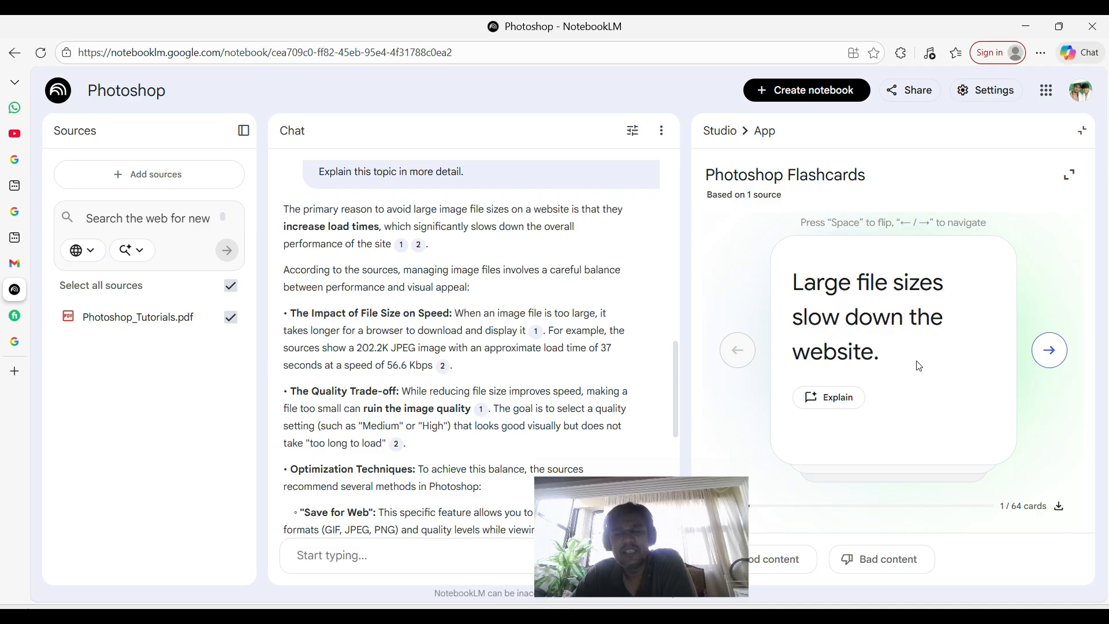
- Reveal the second flashcard's answer, request its detailed explanation, and return to the Studio overview
click(1052, 349)
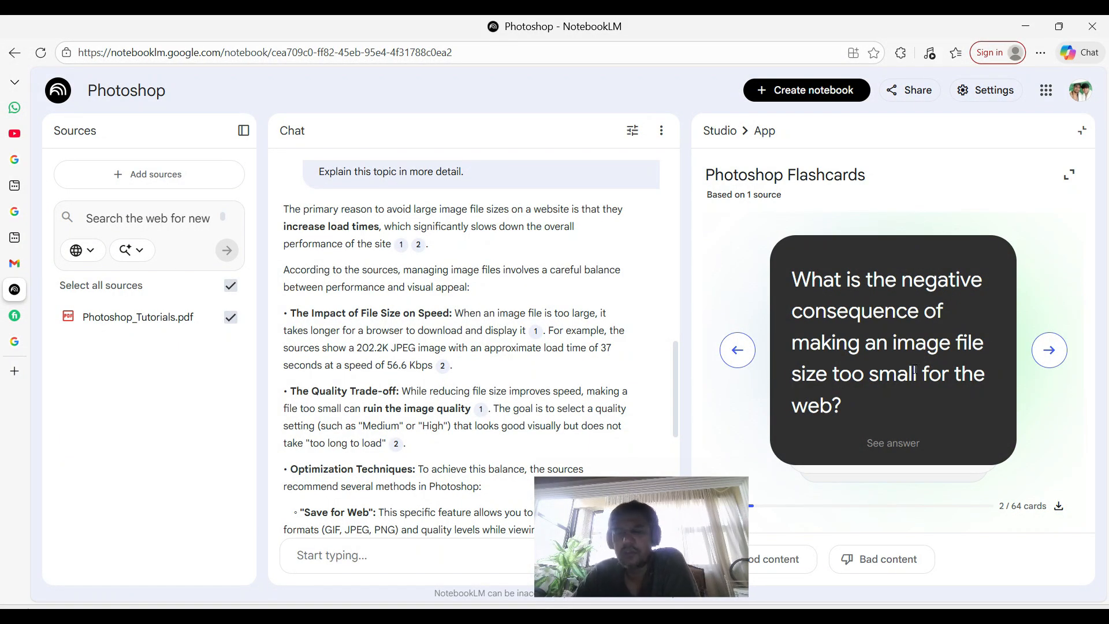
click(900, 327)
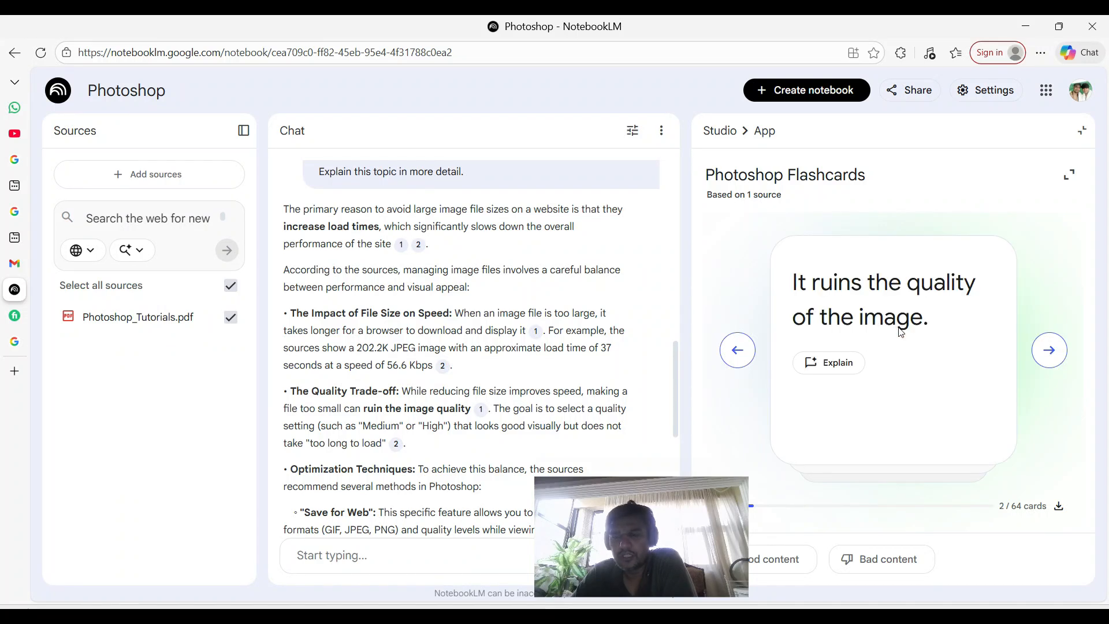
click(847, 364)
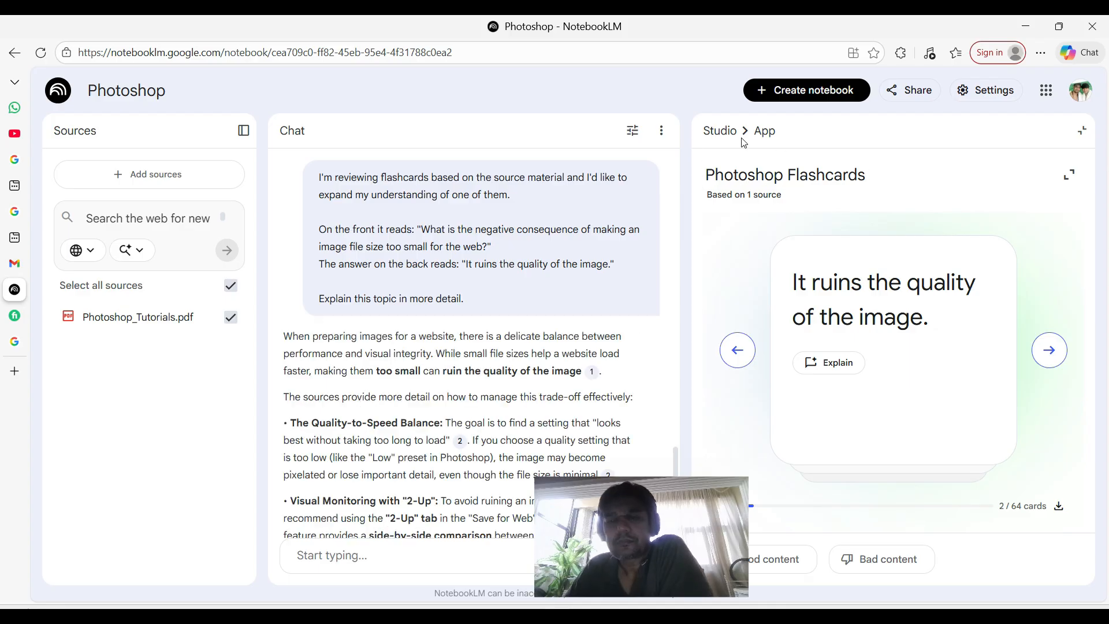
click(717, 136)
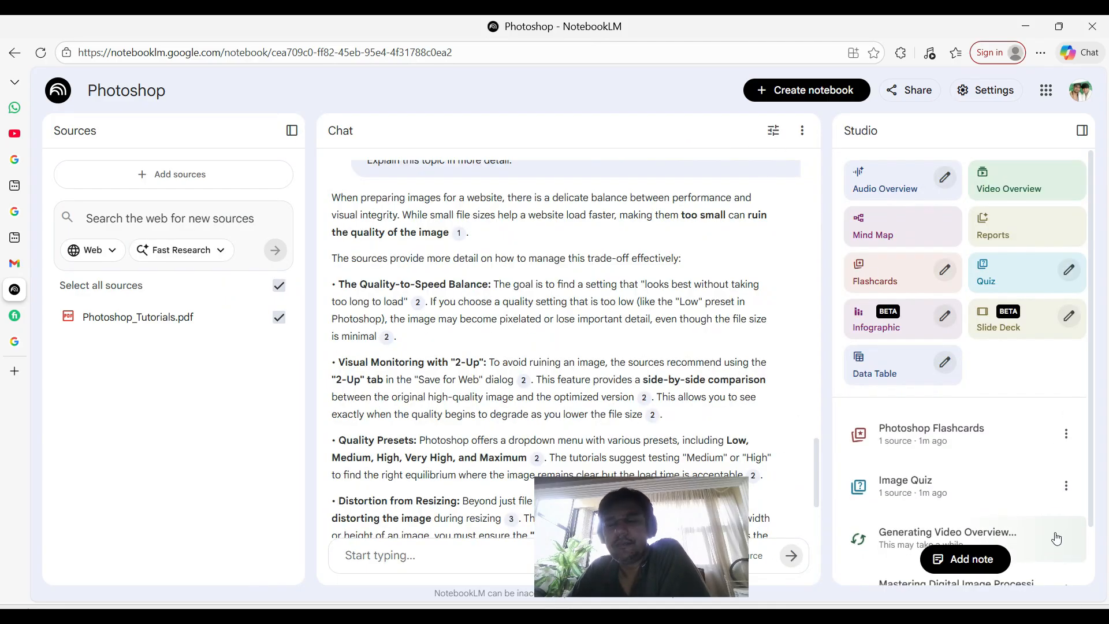
- Open the Image Quiz and read through the first question and its four answer options
scroll(975, 506, down, 1)
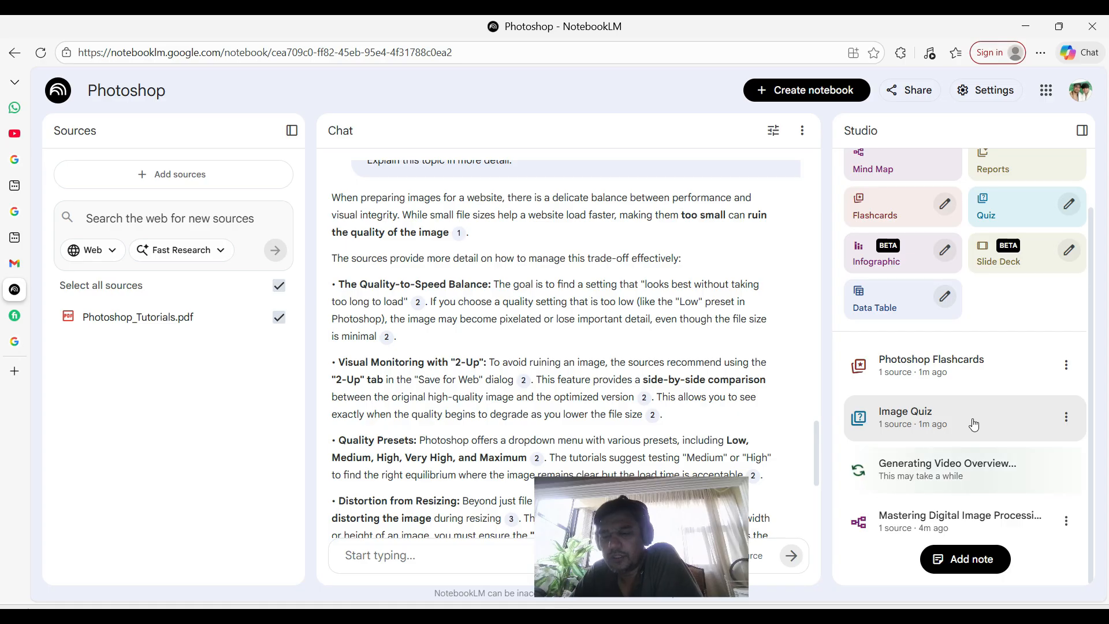
click(975, 423)
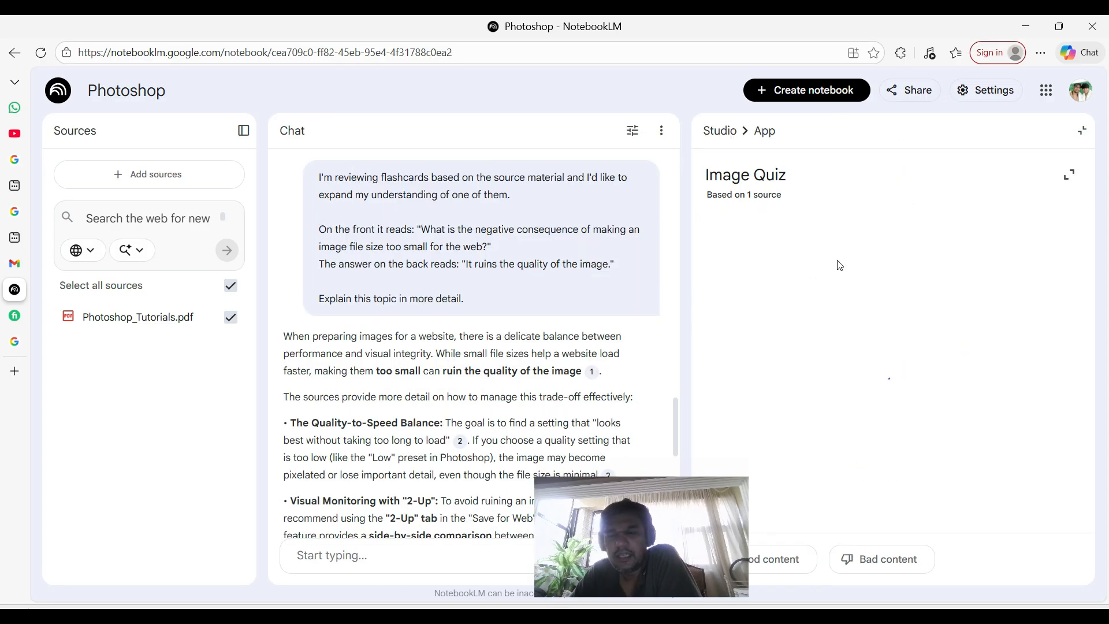
drag(624, 540, 100, 521)
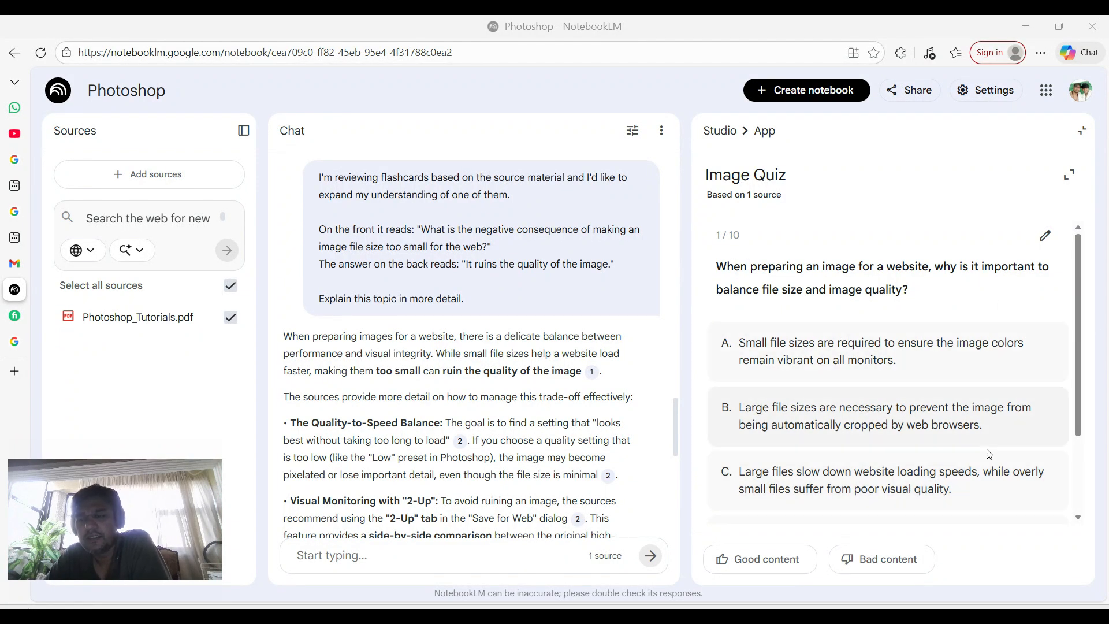
scroll(924, 450, down, 2)
scroll(992, 439, up, 2)
scroll(991, 435, down, 3)
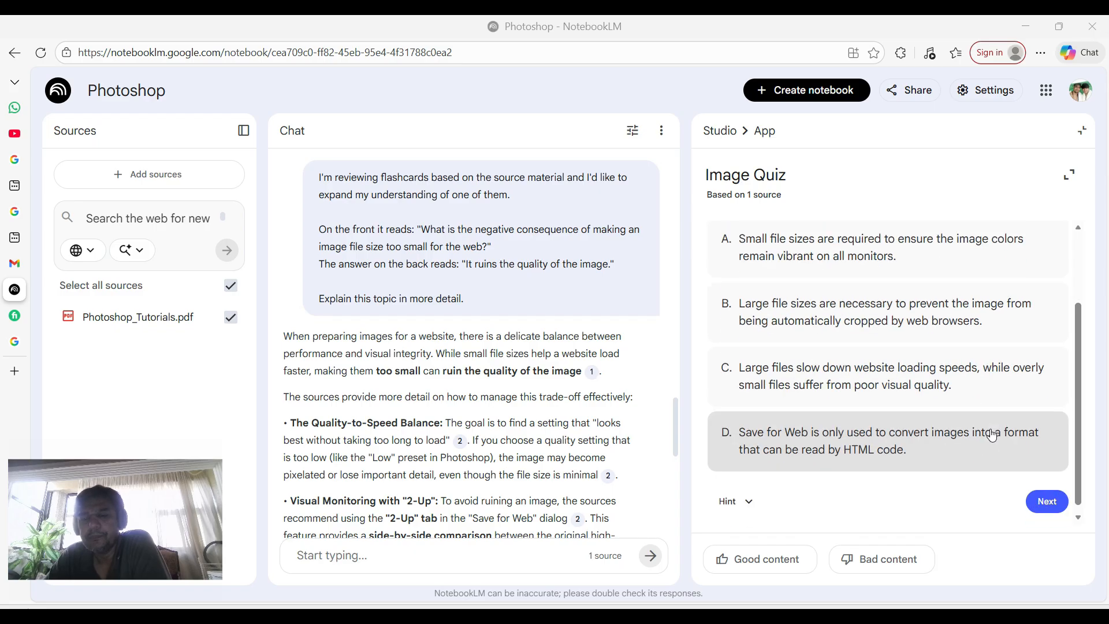
scroll(988, 439, up, 3)
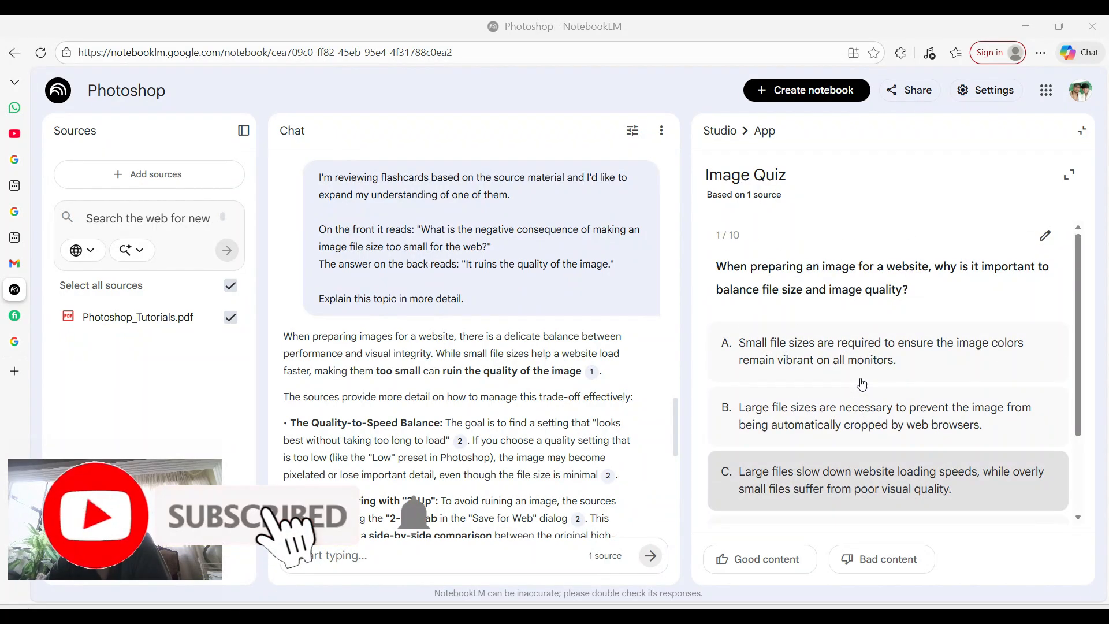
scroll(863, 384, up, 1)
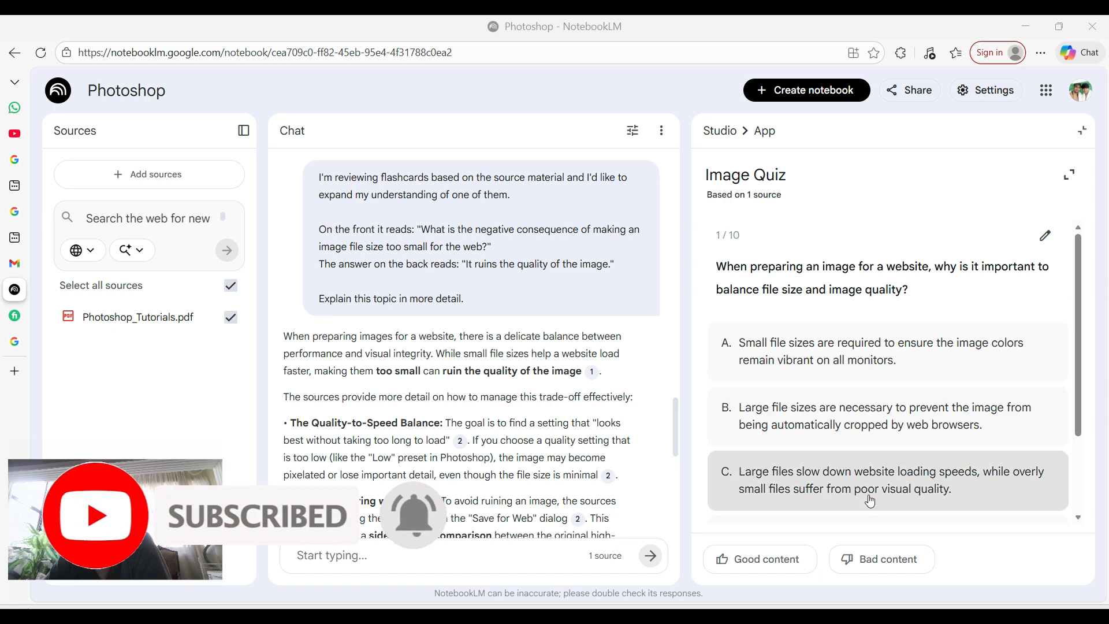
scroll(837, 457, down, 1)
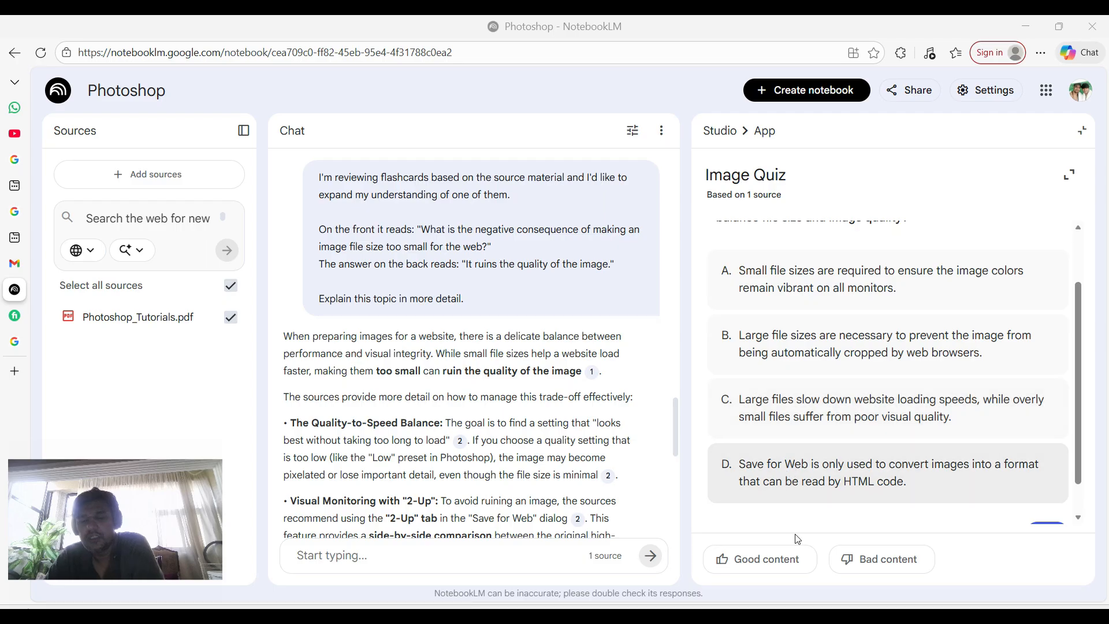
scroll(796, 441, down, 1)
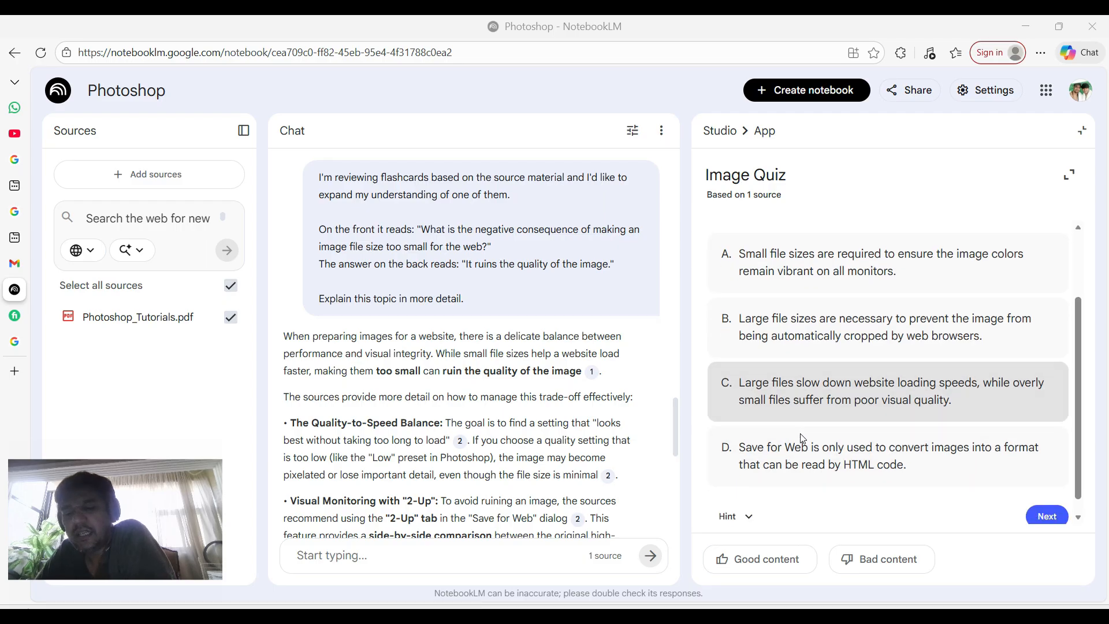
- Reveal the hint for the first quiz question and compare it with the answer options
click(748, 496)
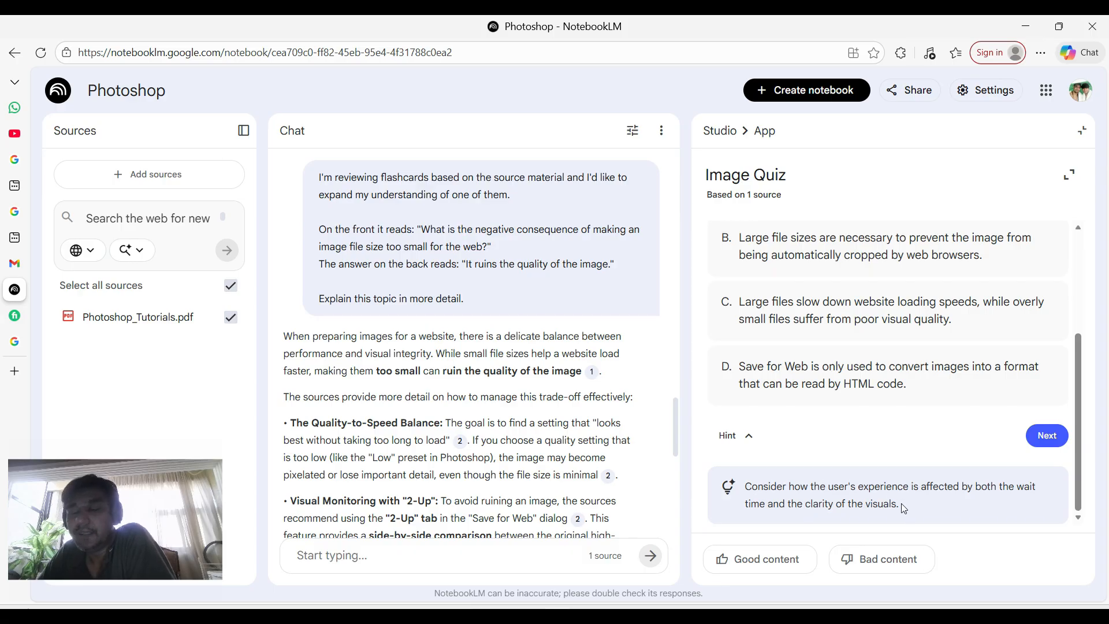
scroll(895, 384, up, 3)
scroll(879, 389, down, 3)
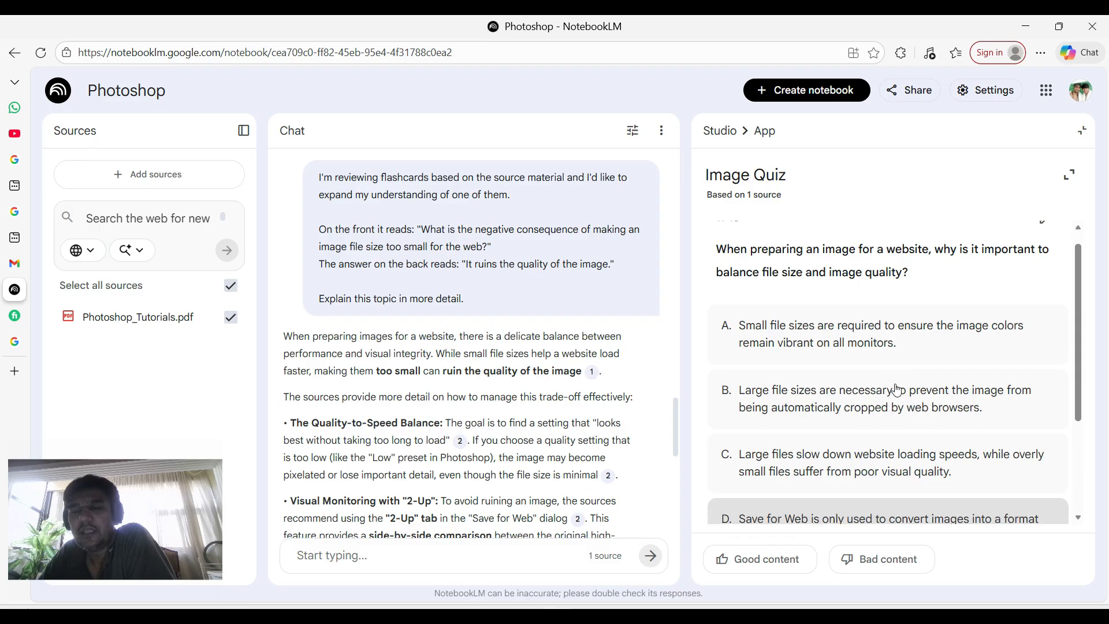
- Skip ahead to the third quiz question without answering, and return to the Studio overview
click(1048, 435)
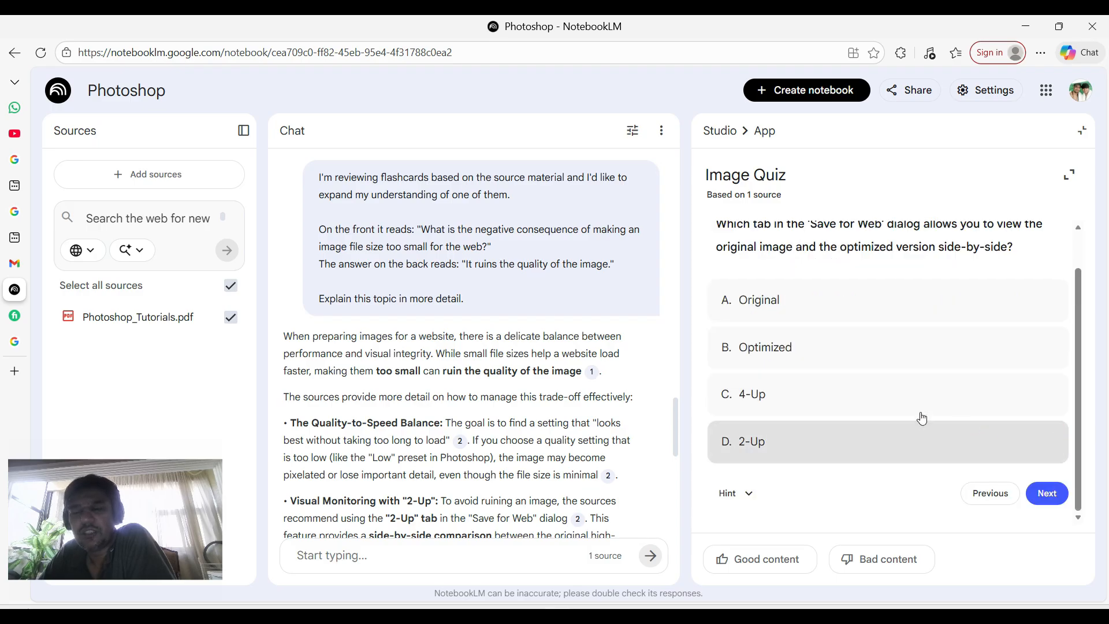
click(1052, 504)
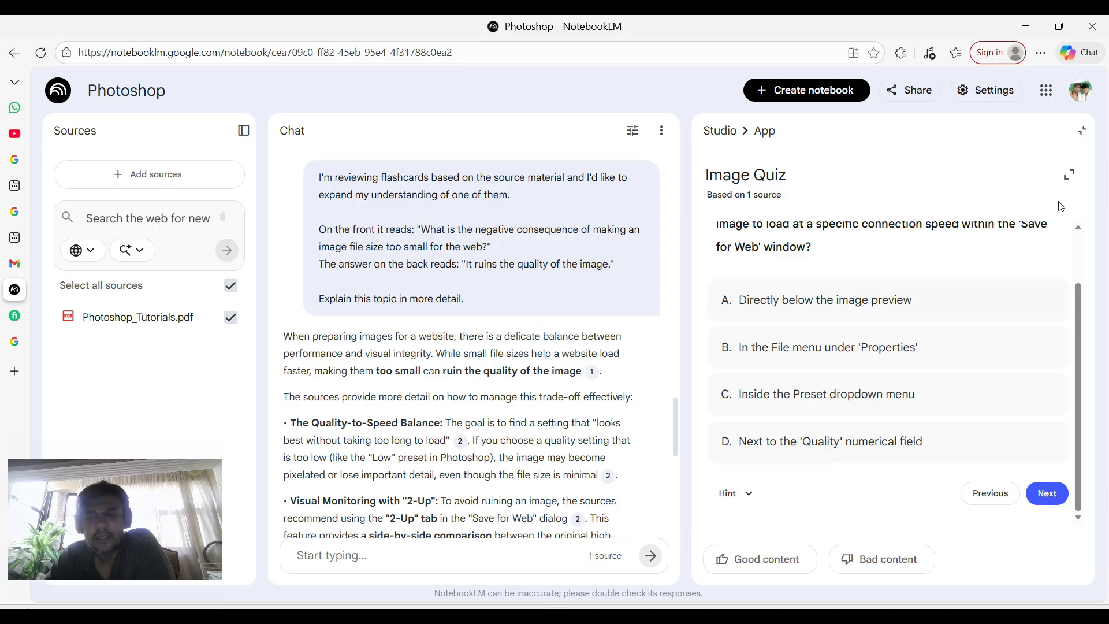
click(719, 130)
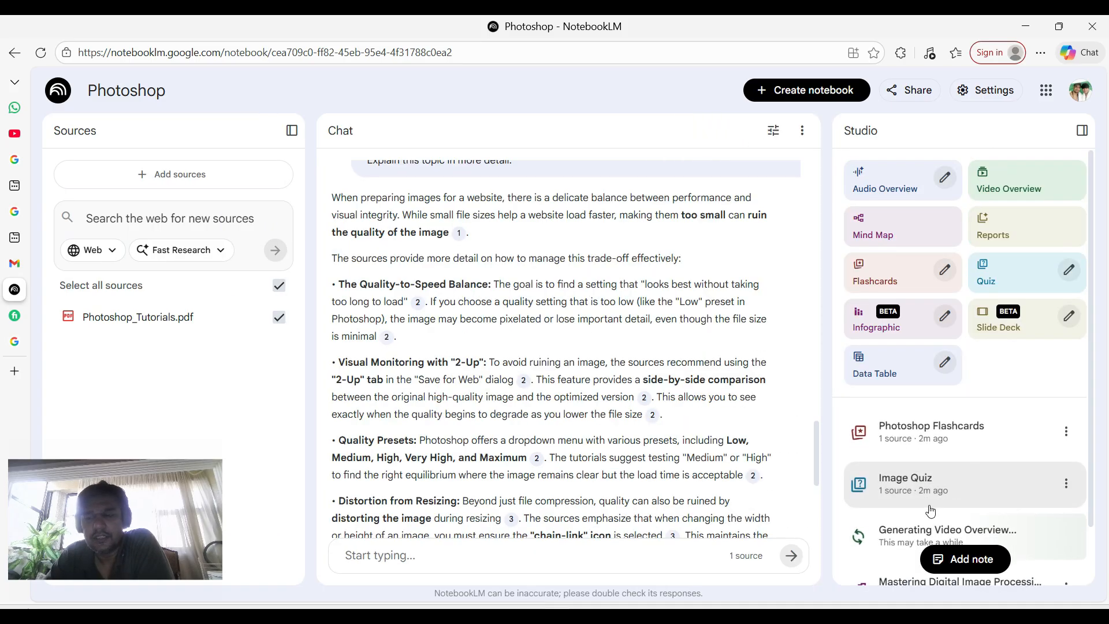
- Open the mind map Mastering Digital Image Processing in Photoshop and expand its Save for Web, Optimization Tools and File Formats branches
click(966, 523)
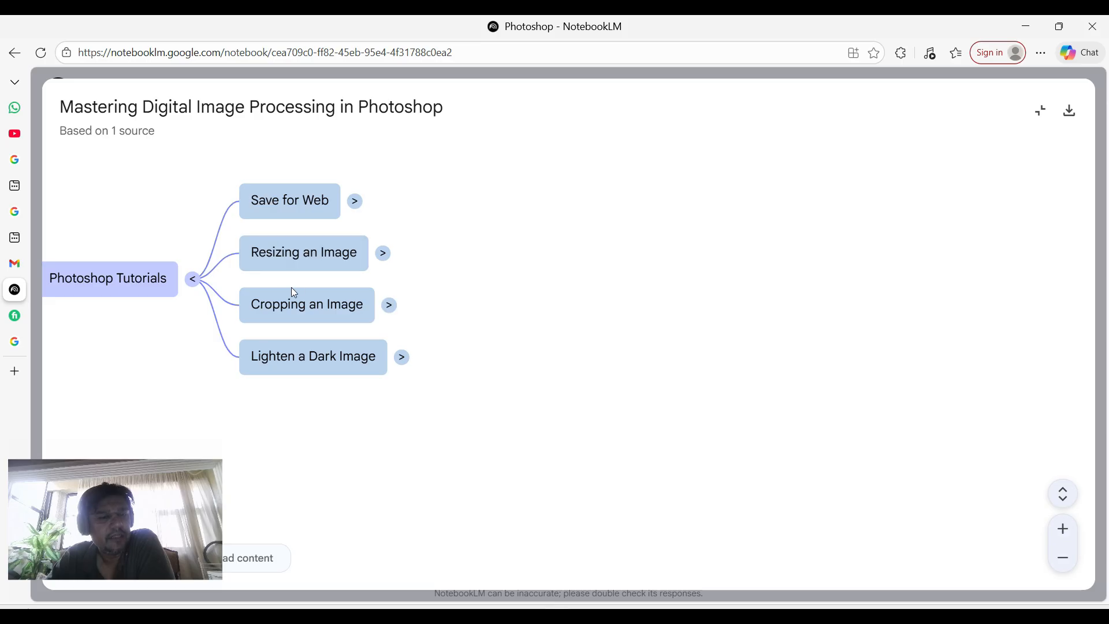
click(357, 202)
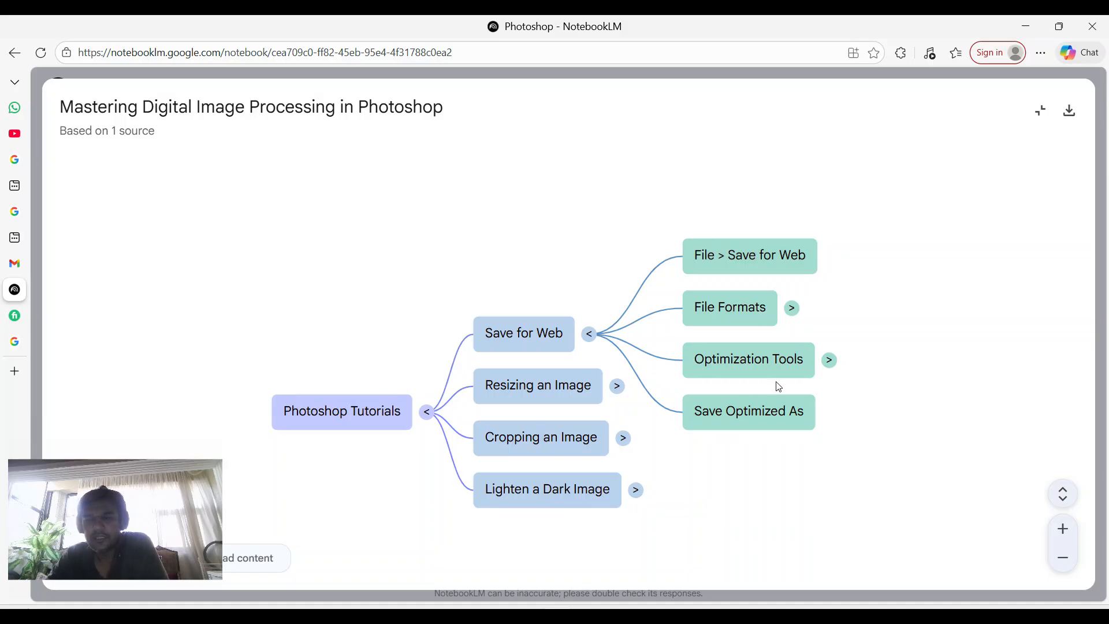
click(831, 360)
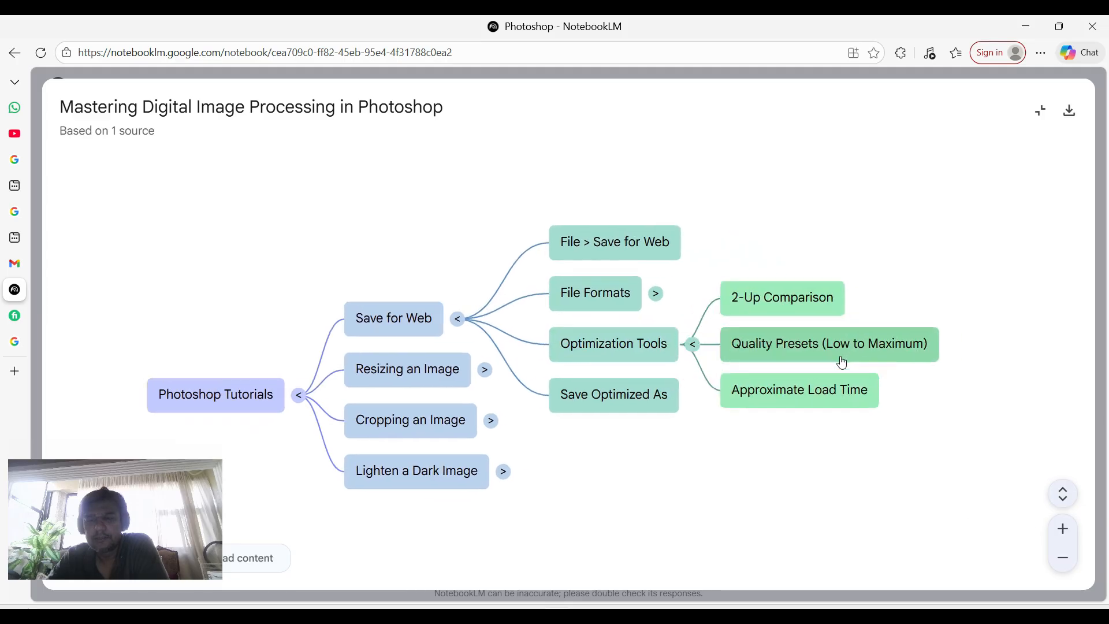
click(567, 282)
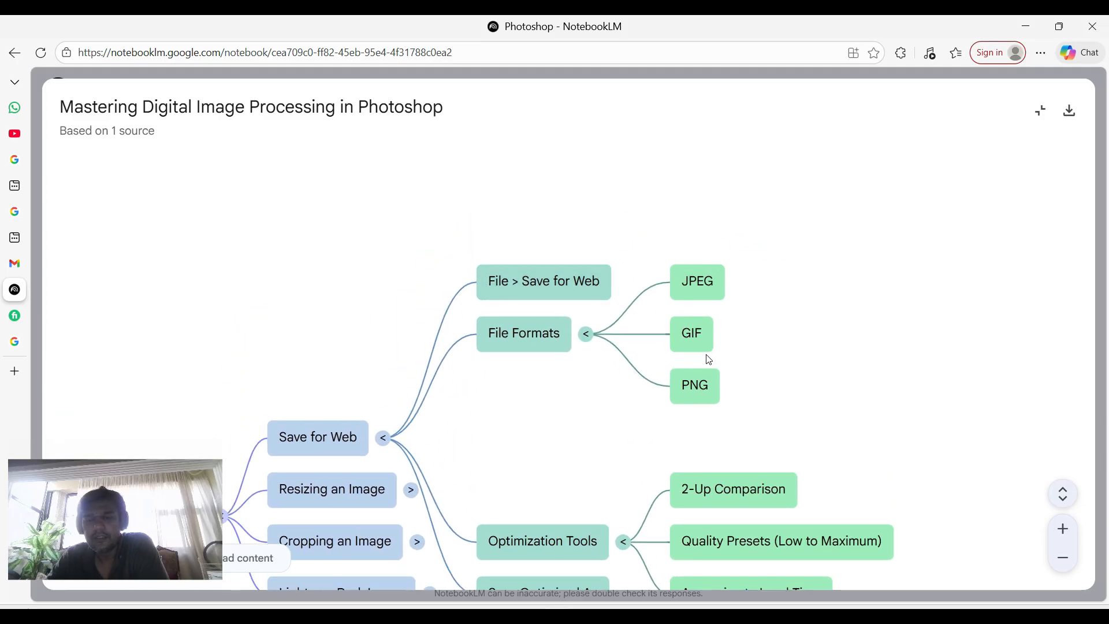
scroll(710, 396, down, 2)
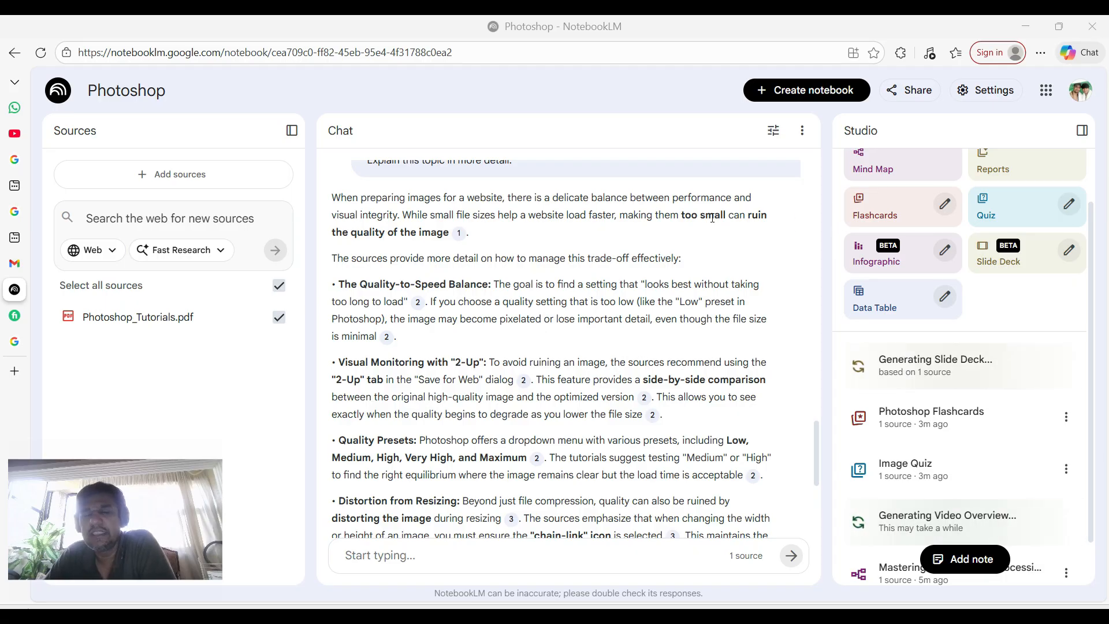
- Set the notebook output language override to Urdu (اردو) and save the settings
click(989, 93)
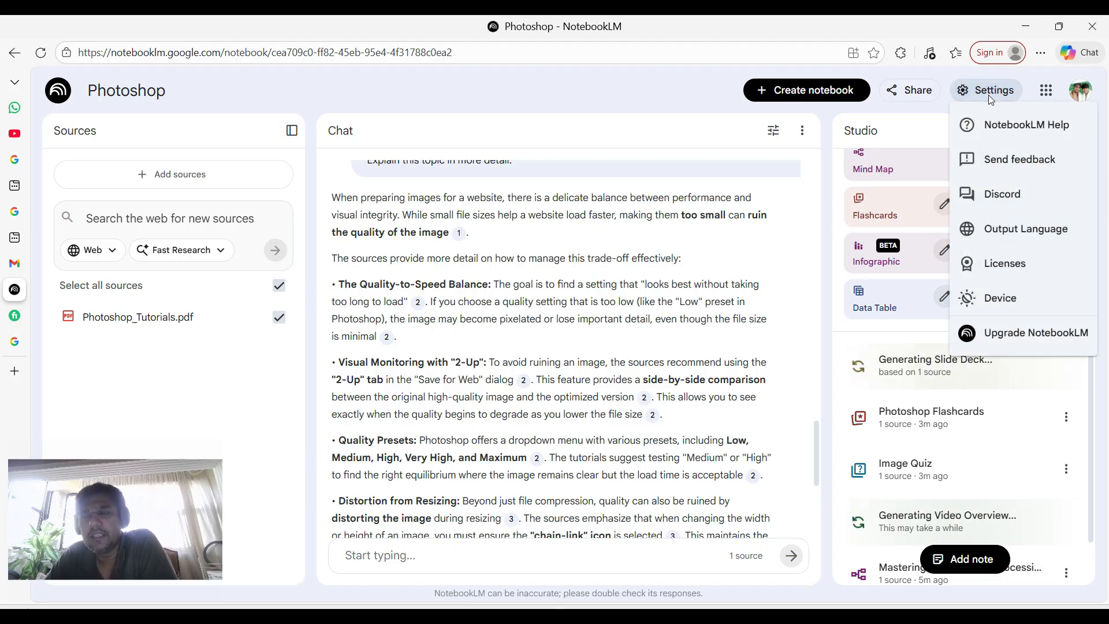
click(988, 238)
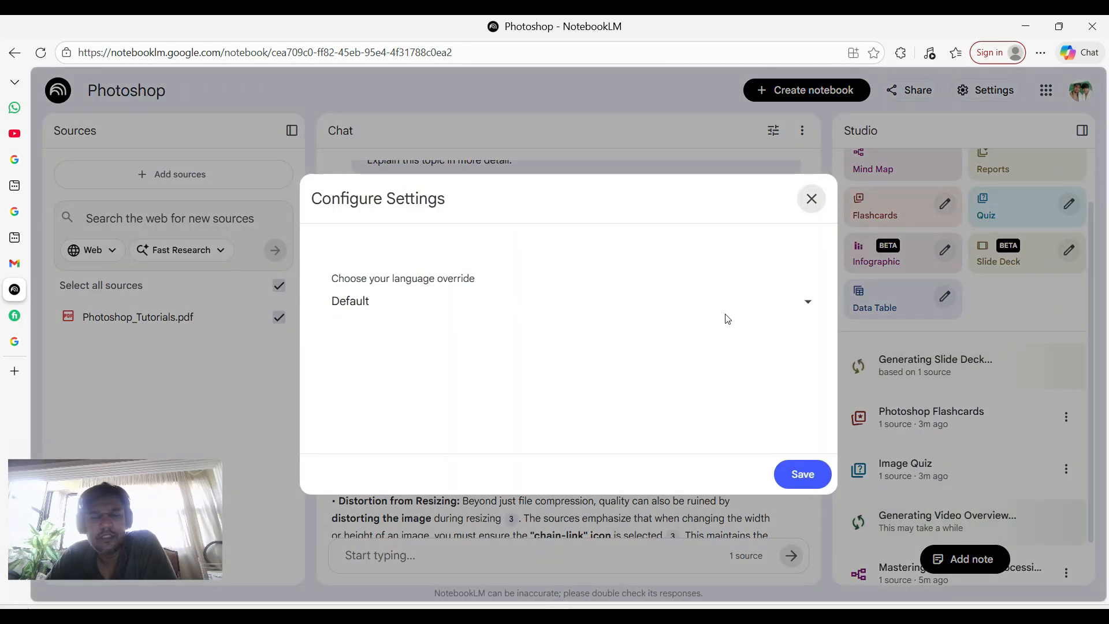
click(804, 302)
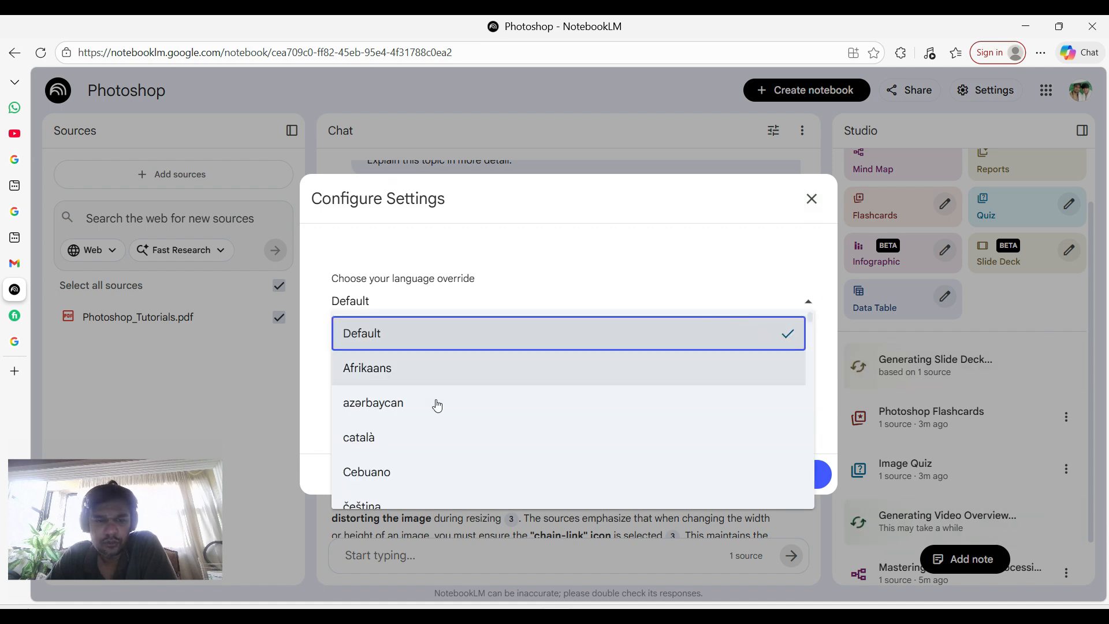
scroll(435, 408, down, 9)
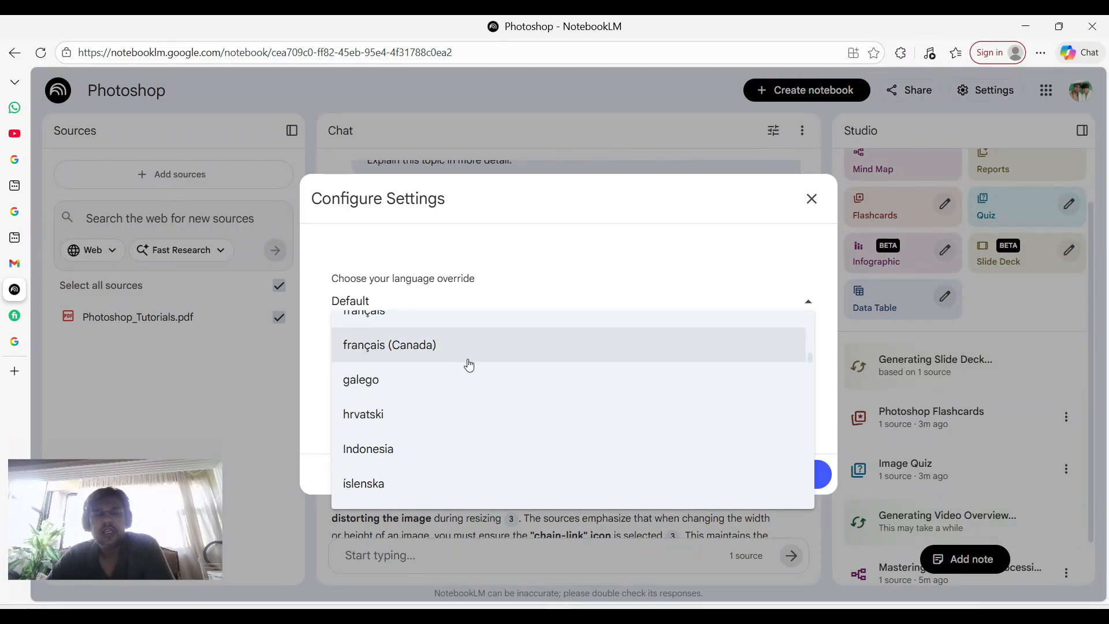
scroll(468, 364, down, 3)
scroll(467, 365, down, 10)
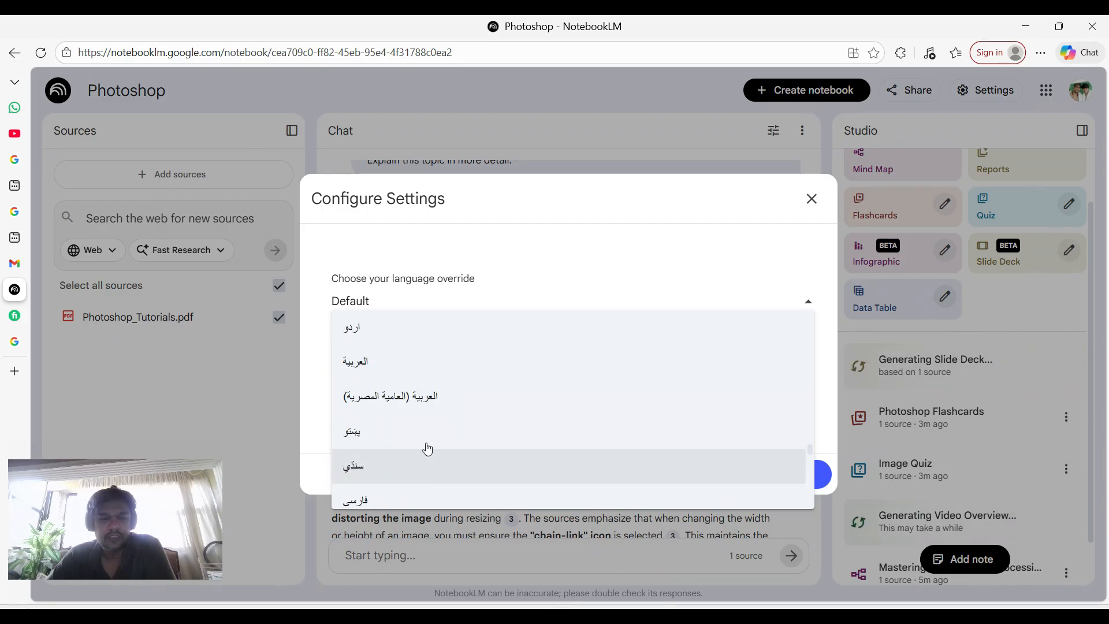
click(438, 338)
click(794, 475)
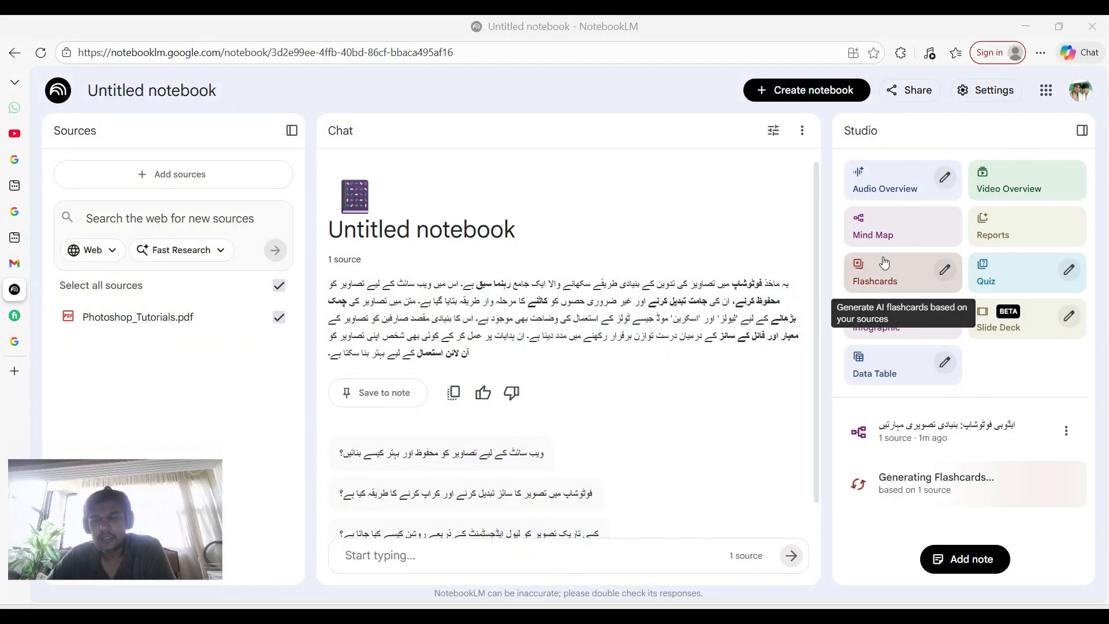
- Generate a quiz from Photoshop_Tutorials.pdf in the untitled Urdu notebook
click(1017, 286)
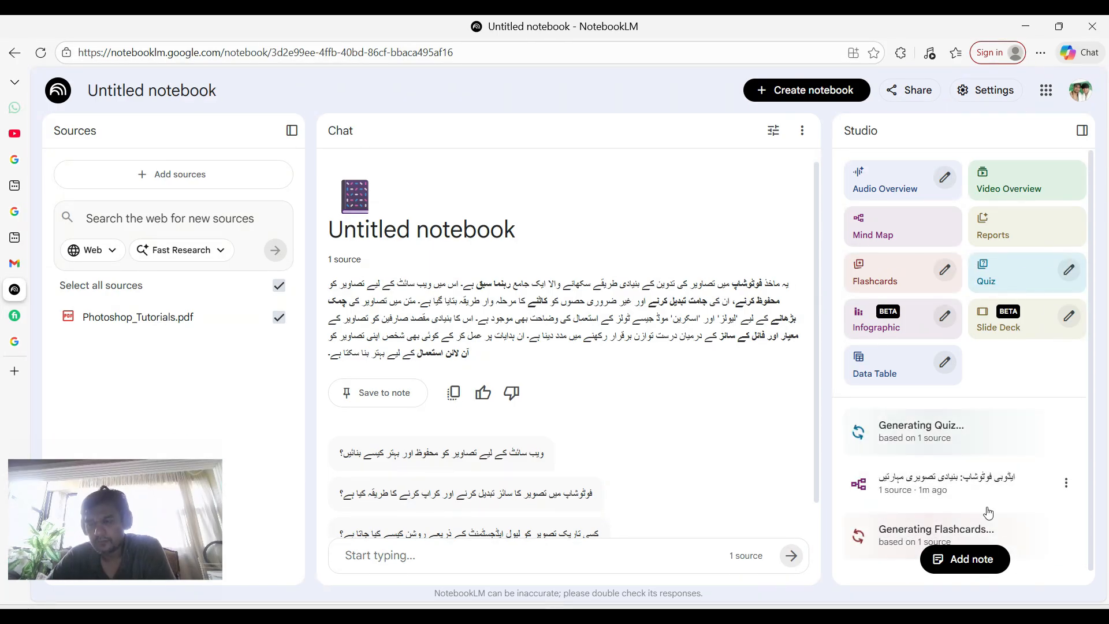
scroll(989, 512, down, 1)
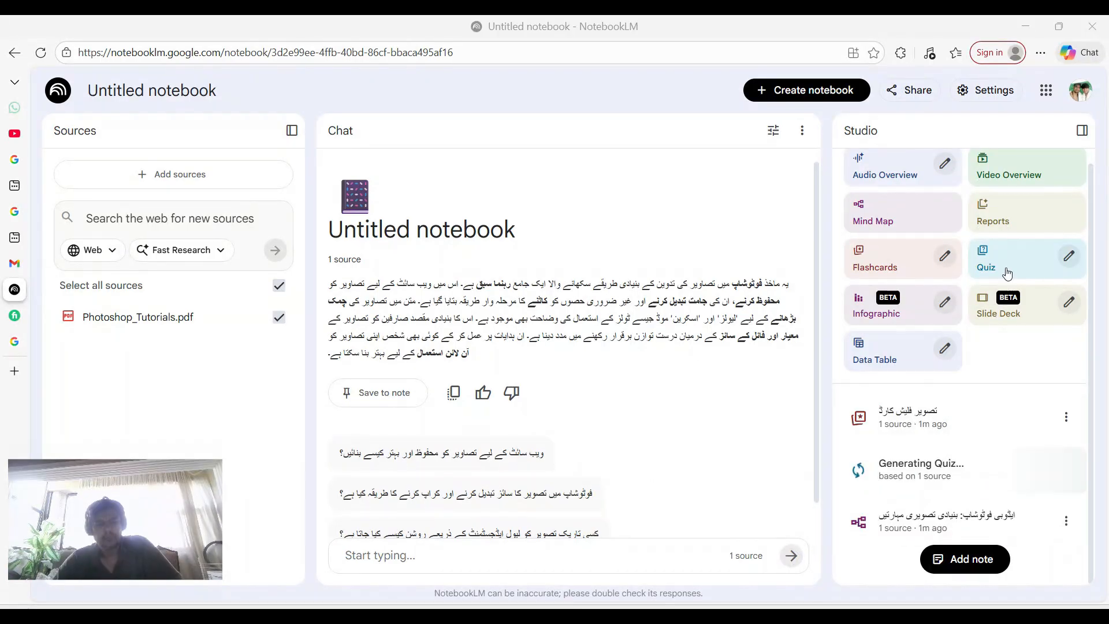
- Open the Urdu flashcards, reveal the first card's answer, and request its detailed explanation
click(934, 421)
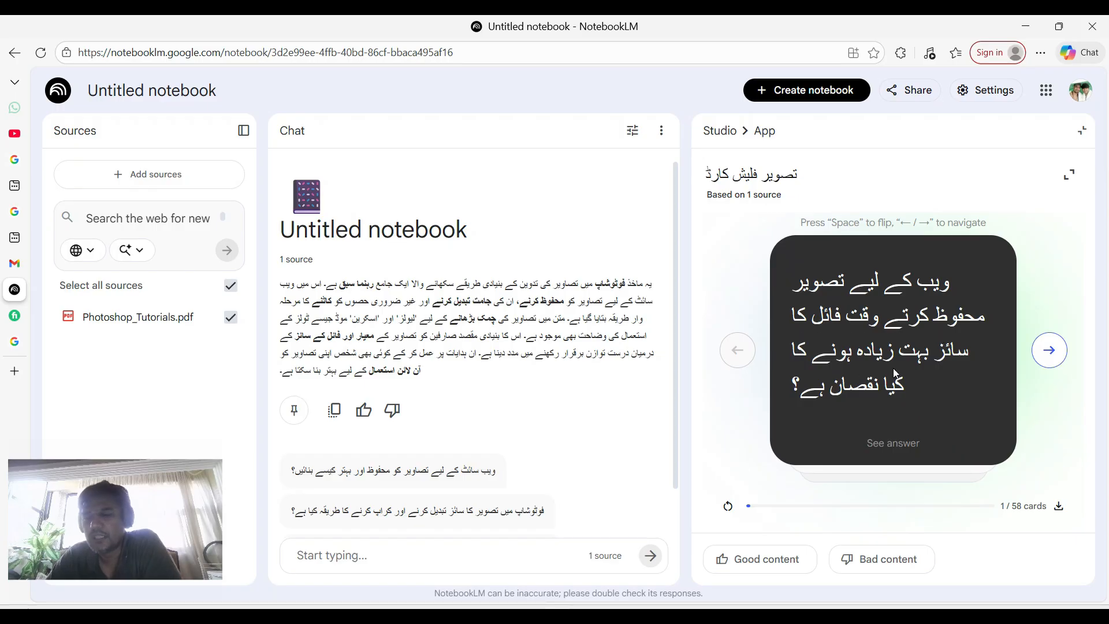
click(964, 340)
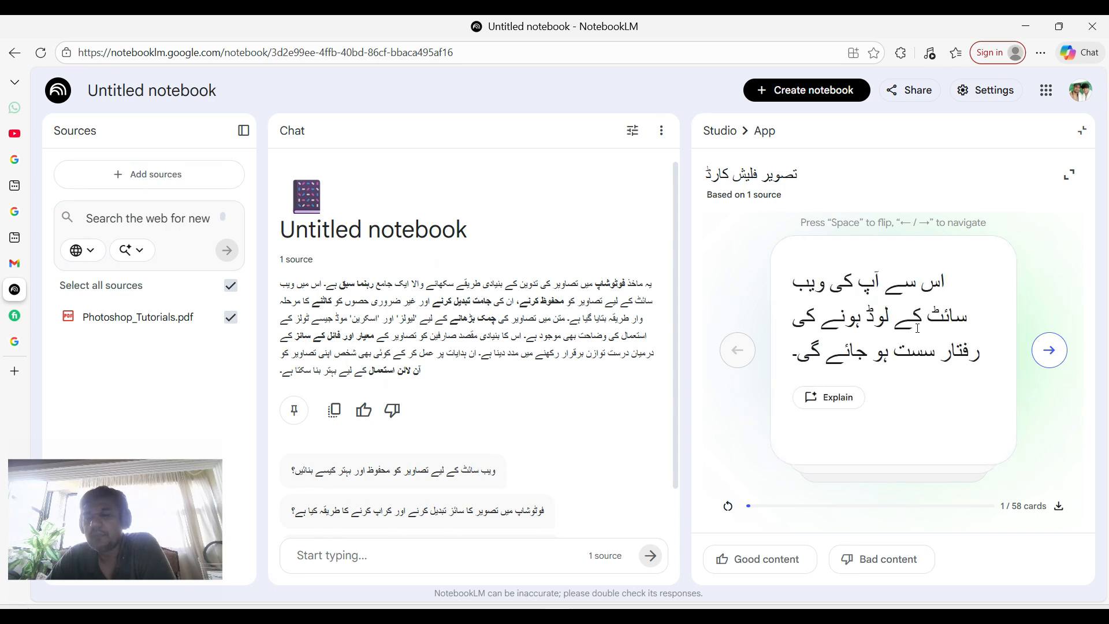
click(832, 396)
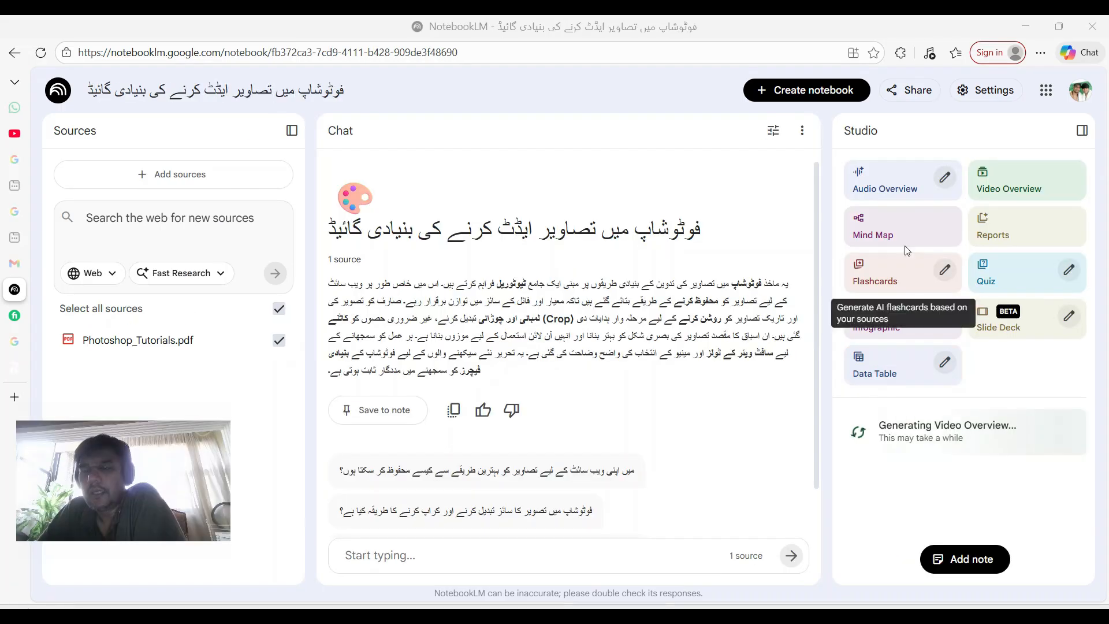
- Review the available and suggested report formats for the Urdu Photoshop notebook, and close them without creating a report
click(1026, 233)
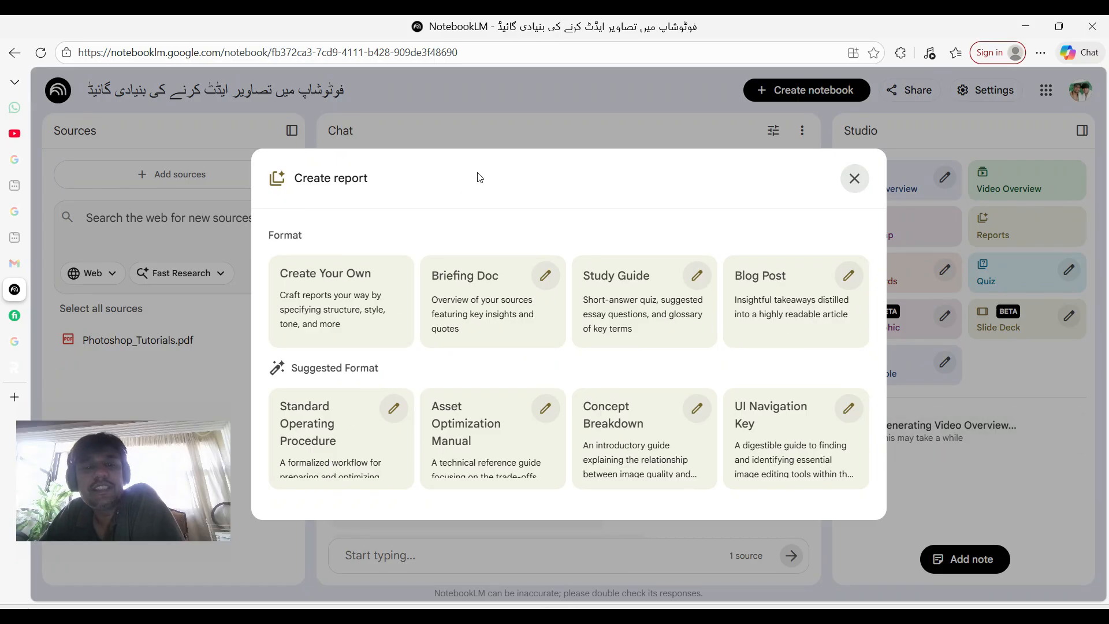
drag(477, 172, 695, 182)
click(564, 188)
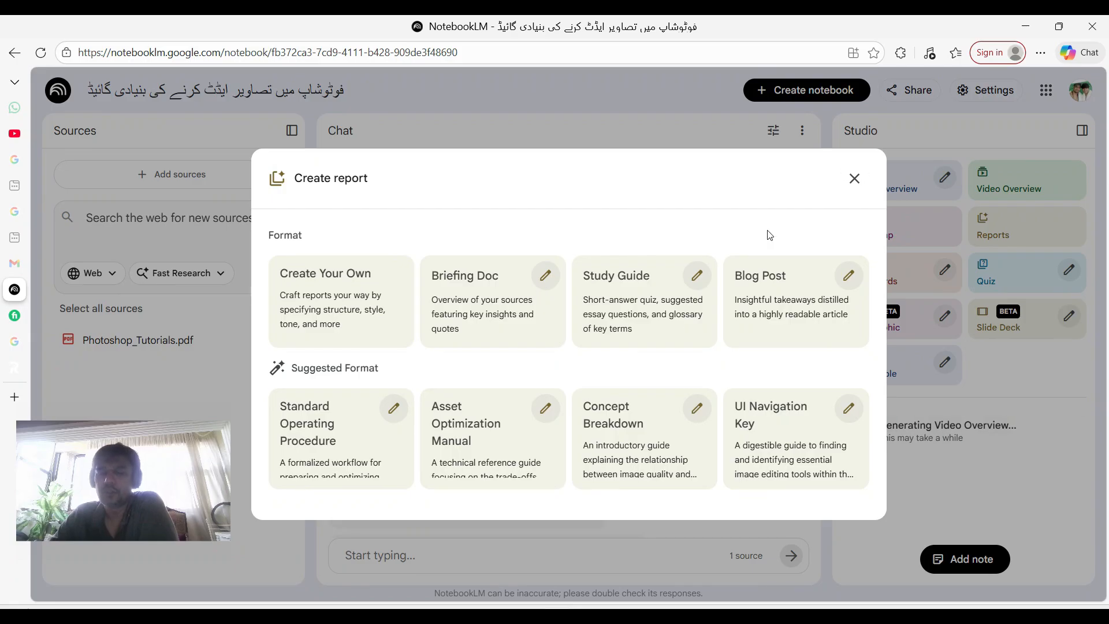
click(855, 178)
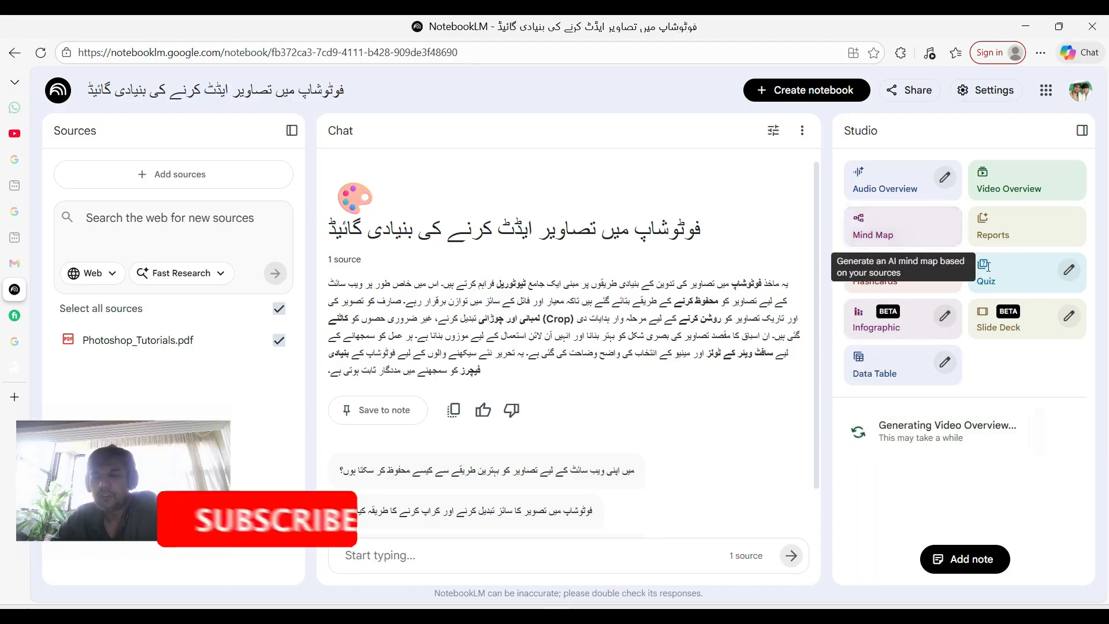
- Generate a data table from Photoshop_Tutorials.pdf, and highlight part of the Urdu notebook title in the chat
click(893, 377)
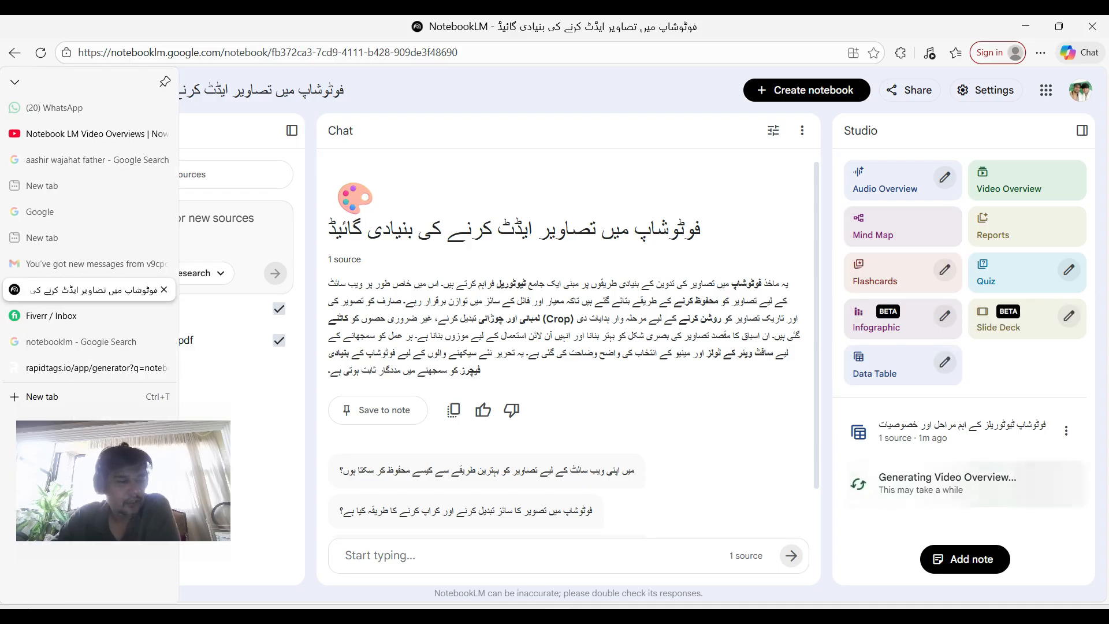
click(589, 323)
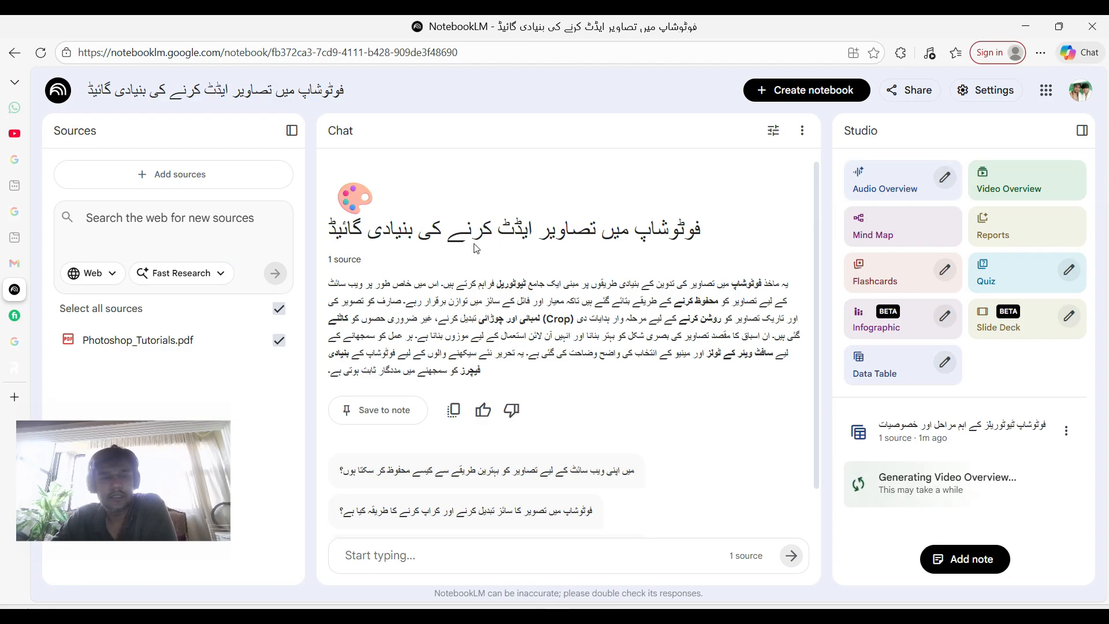
drag(441, 228, 700, 228)
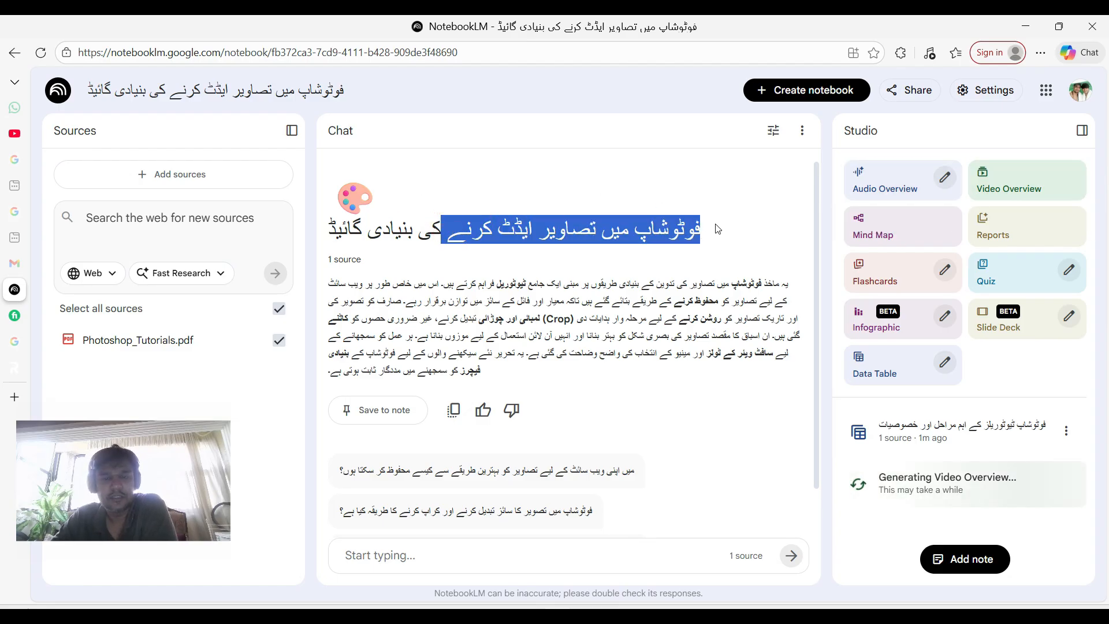
- Review the Urdu summary in the chat and locate the Output Language setting without changing it
click(527, 306)
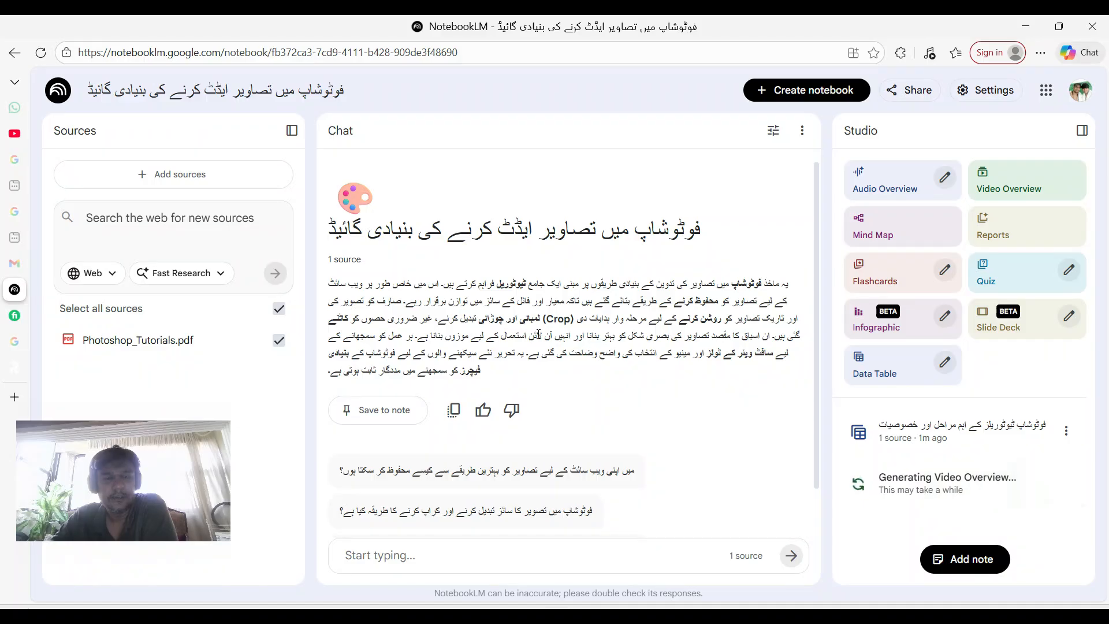
scroll(538, 331, down, 1)
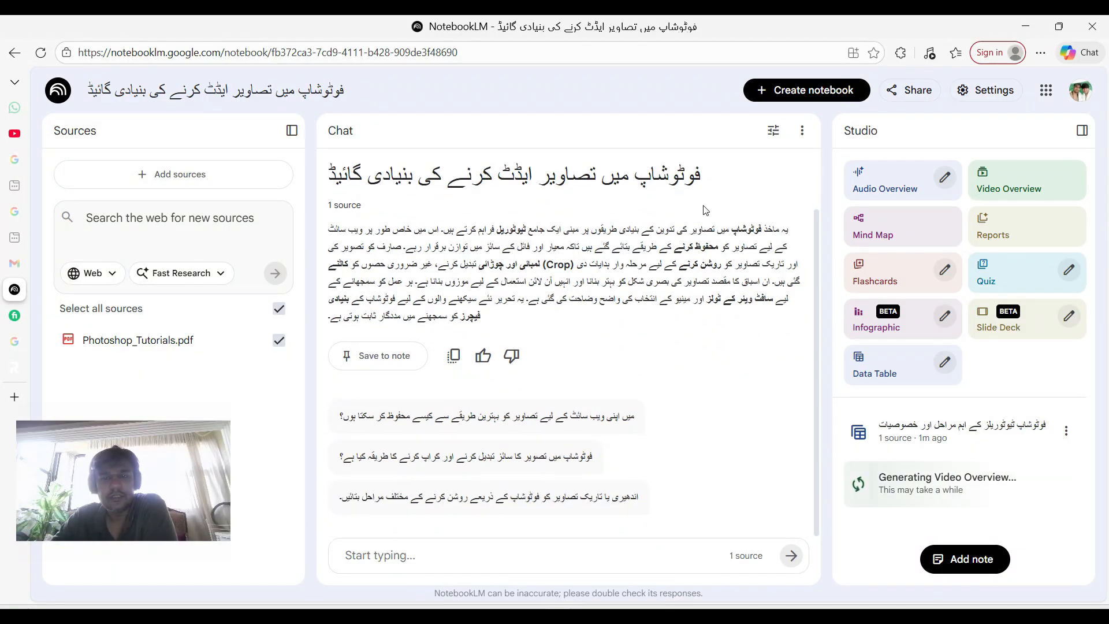
scroll(432, 211, up, 1)
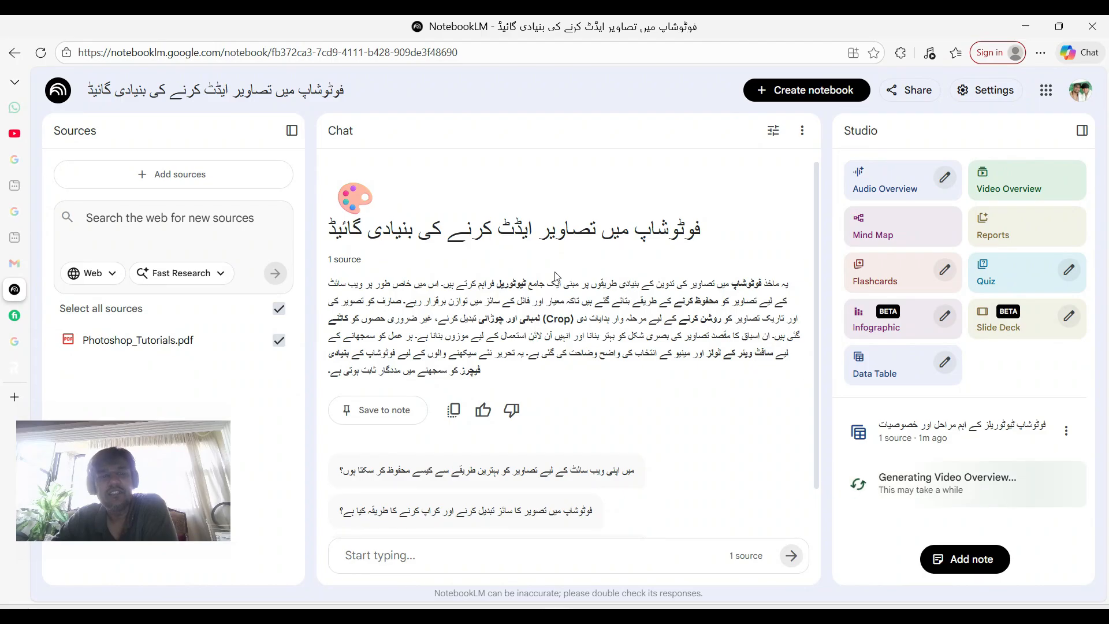
click(987, 90)
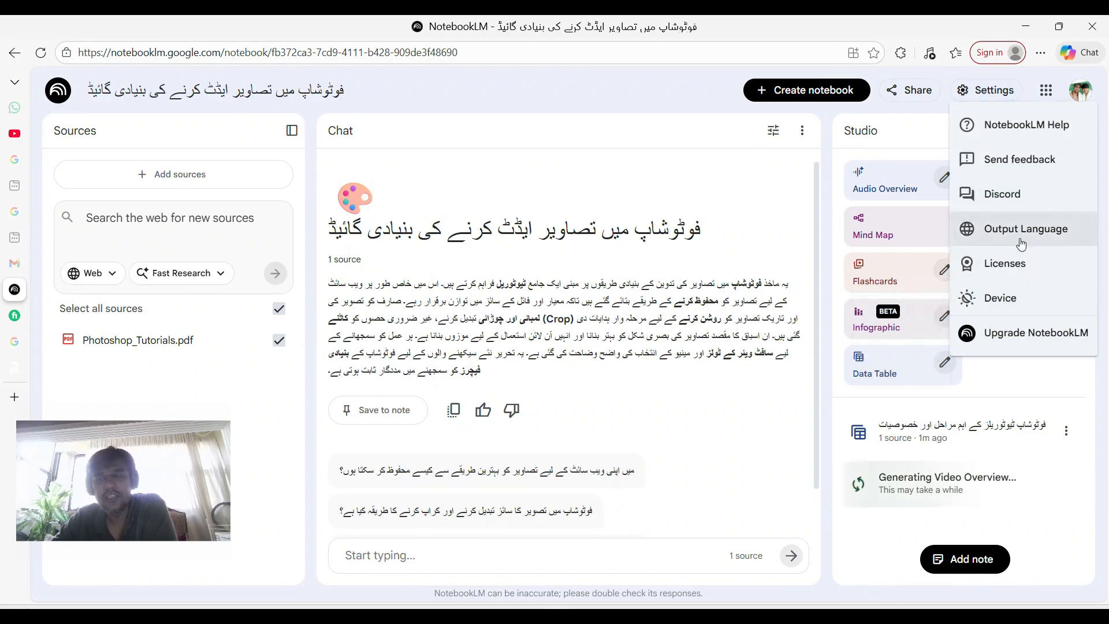
click(707, 228)
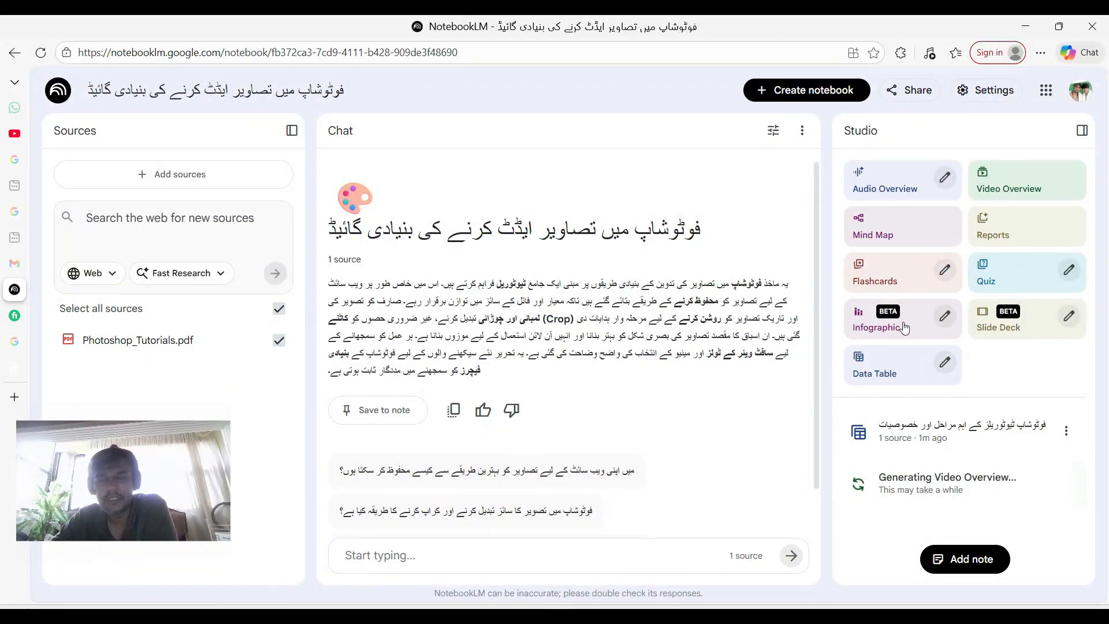
- Open the generated Urdu data table, look through its rows, and check its export options without exporting
click(898, 448)
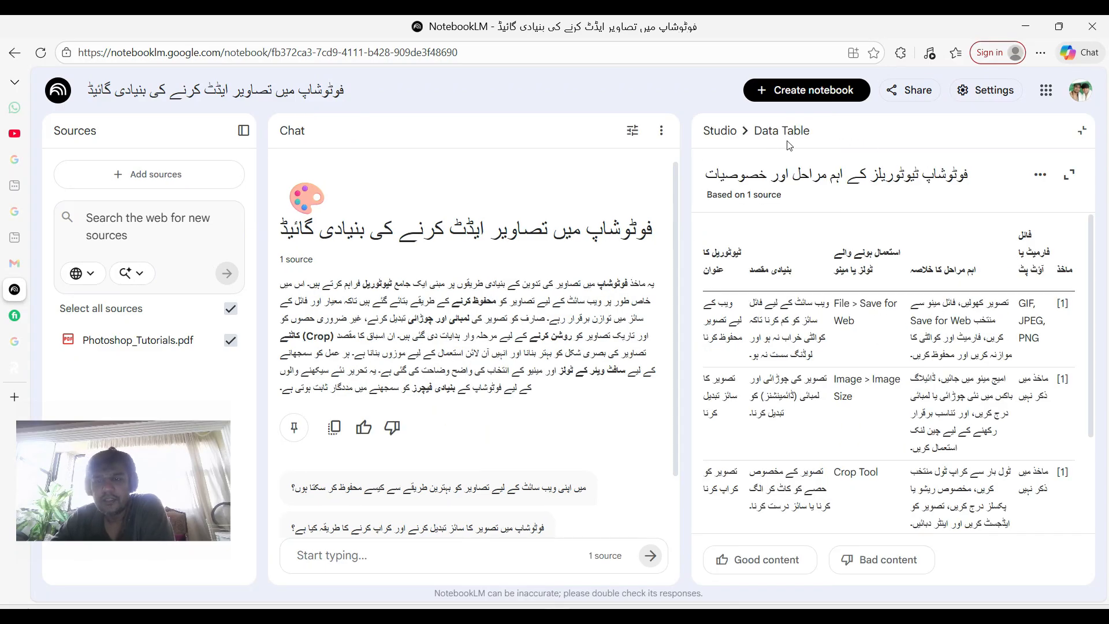
scroll(926, 345, down, 2)
scroll(927, 348, up, 2)
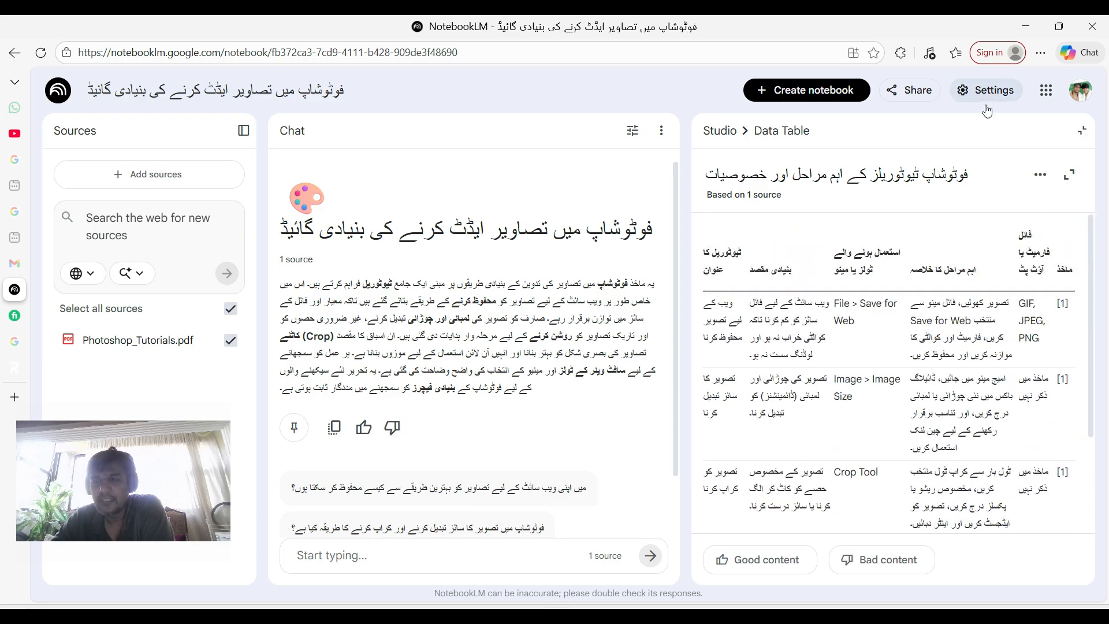
click(1041, 174)
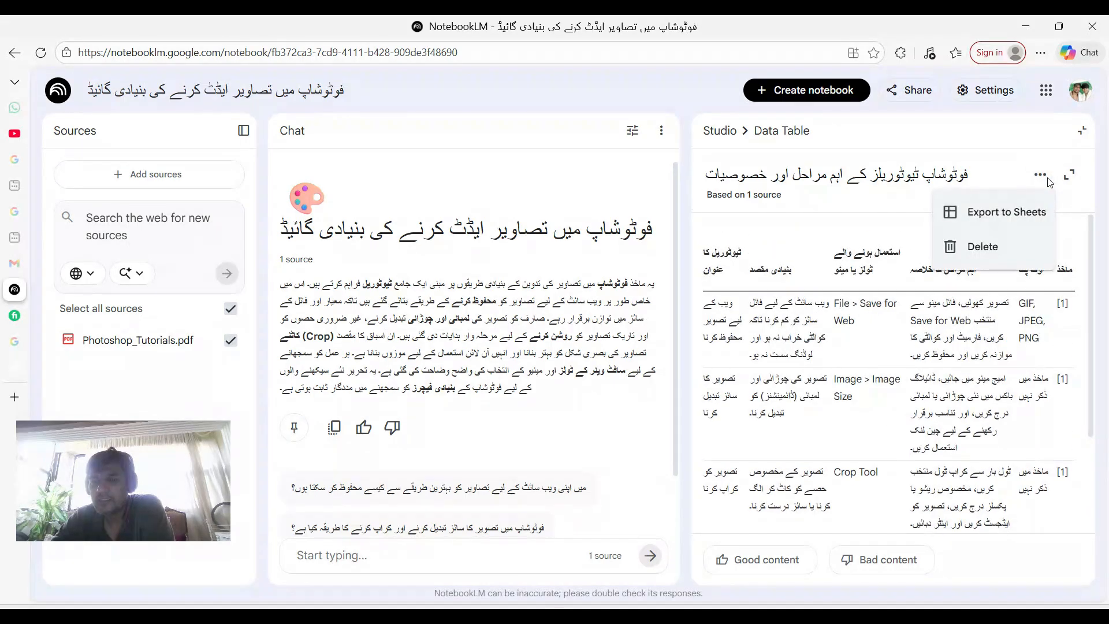
click(798, 264)
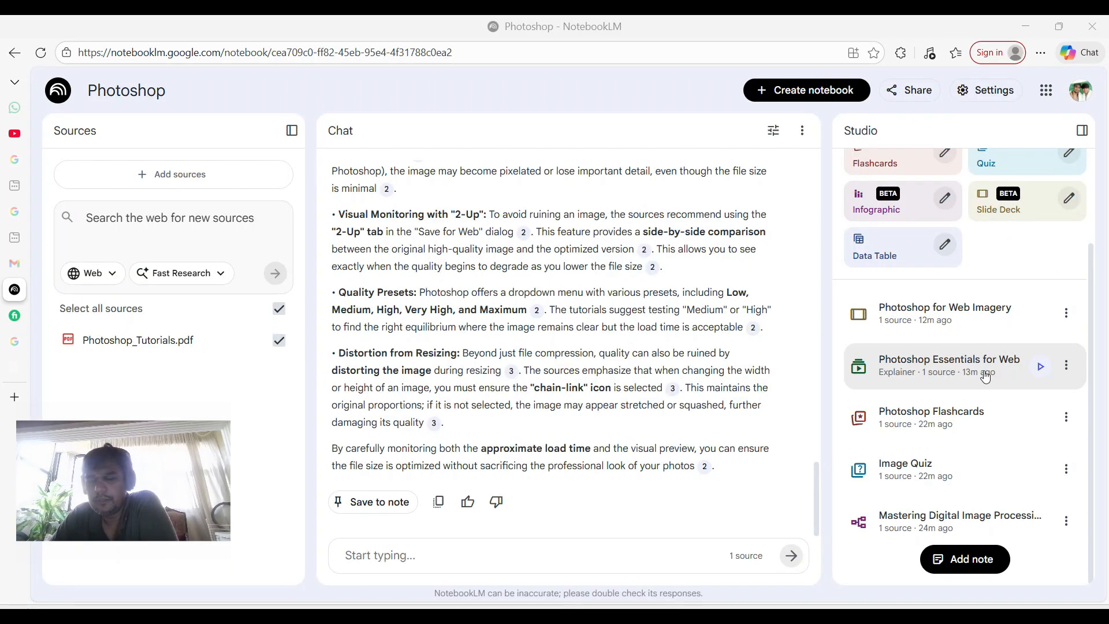
- Open the Photoshop Essentials for Web video overview in the Photoshop notebook, preview it in full screen, and exit full screen
click(963, 376)
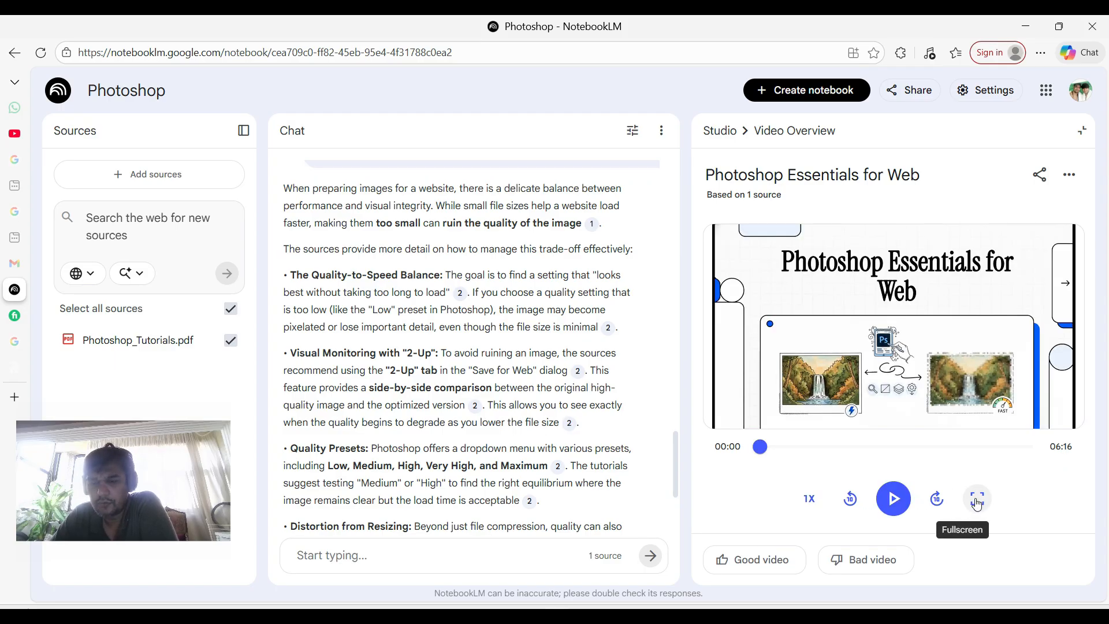
click(977, 503)
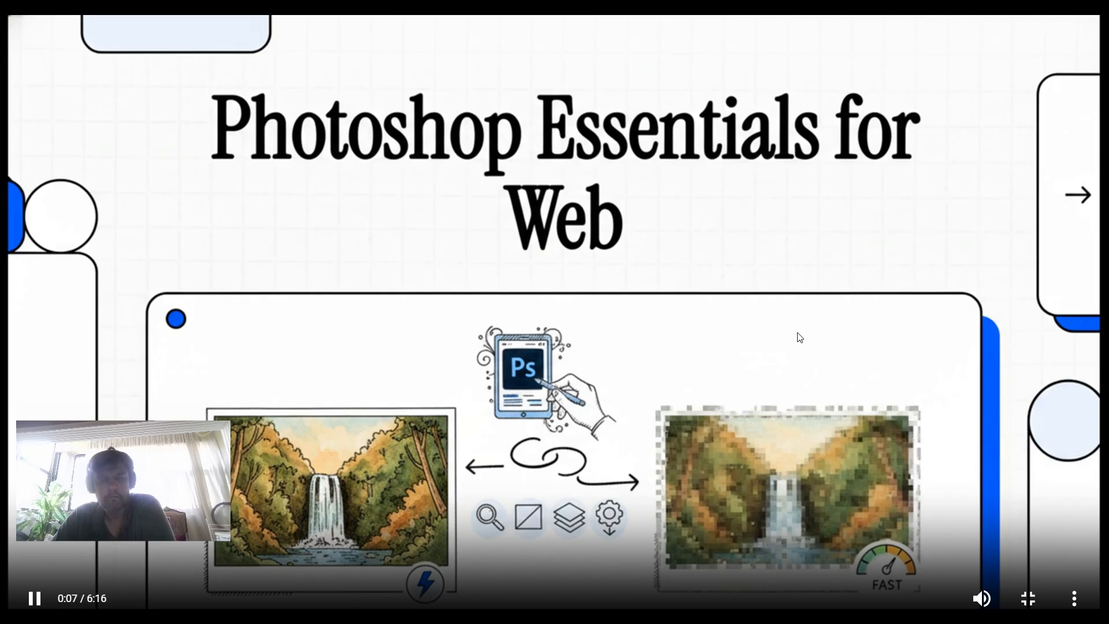
key(Escape)
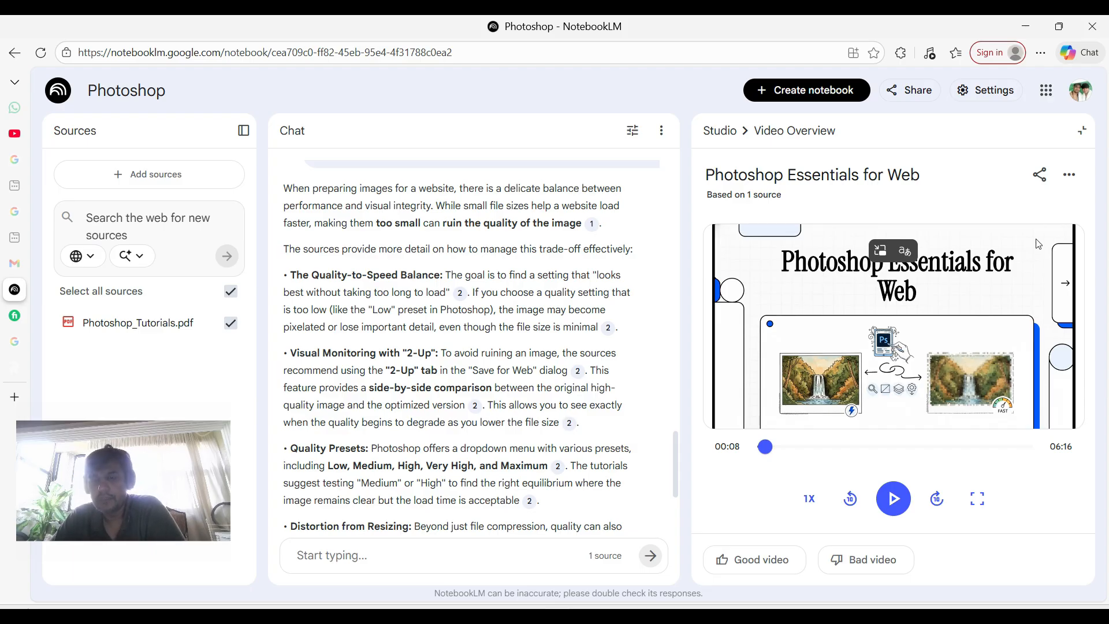
- Download the Photoshop Essentials for Web video overview
click(1069, 175)
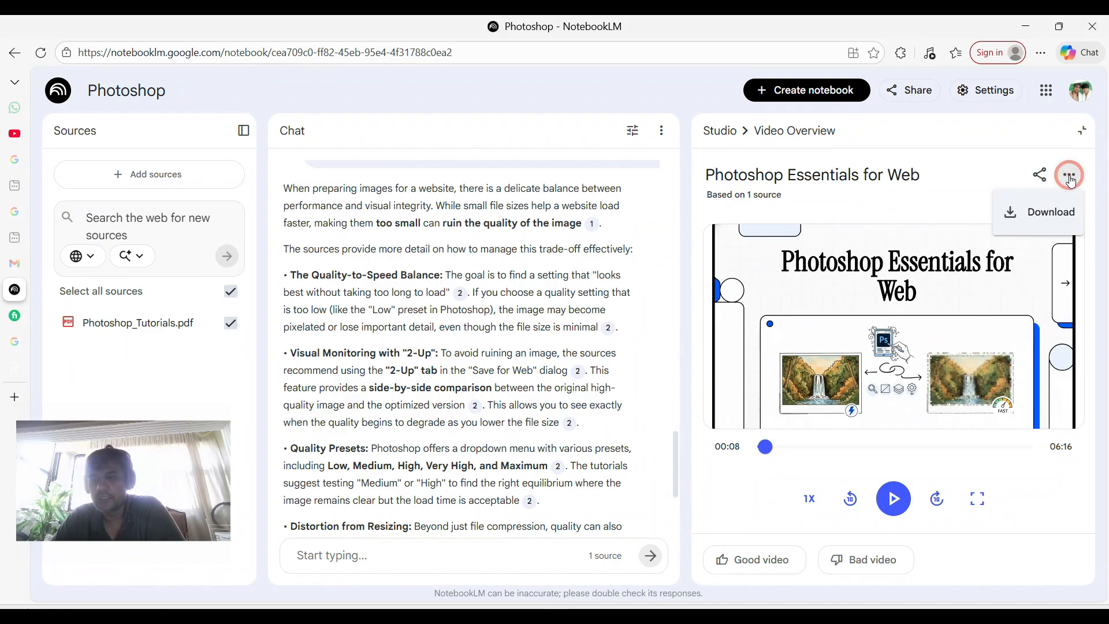
click(944, 213)
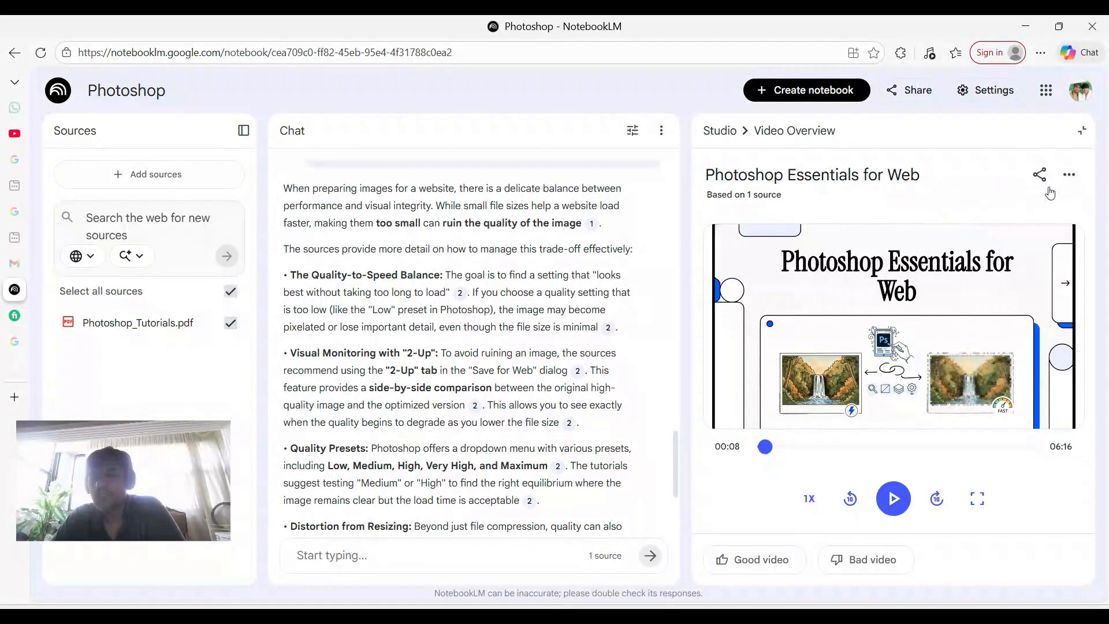
click(1069, 175)
click(1047, 212)
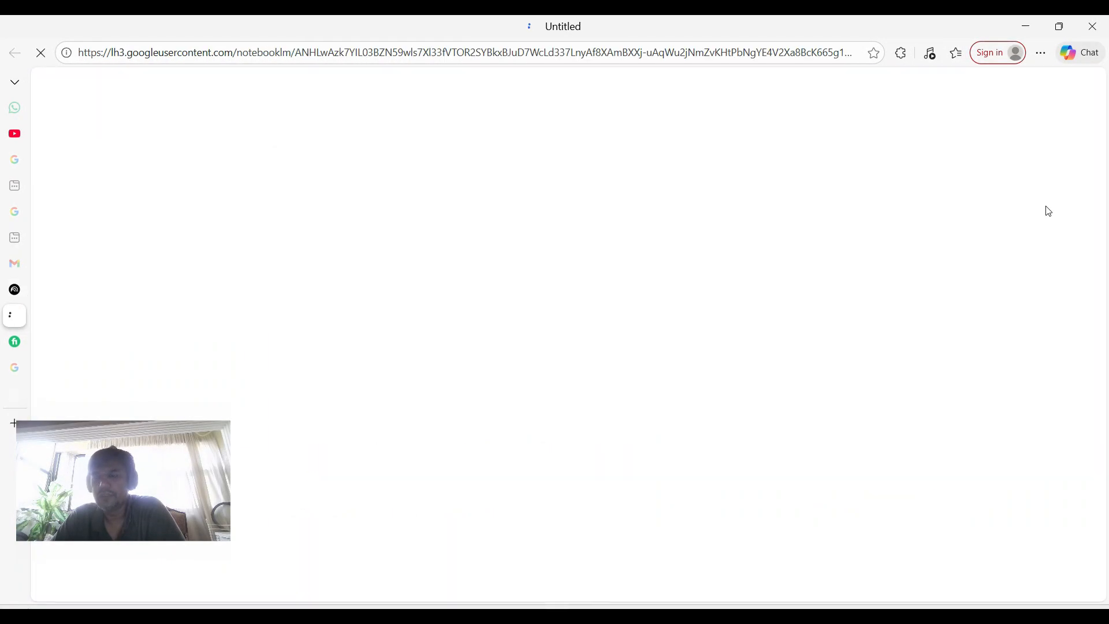